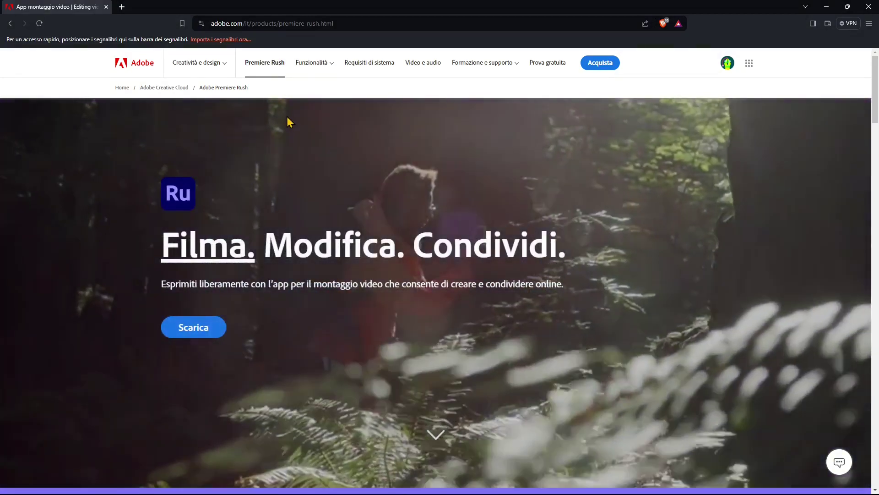
Go back to the Google results, open the Adobe Premiere Rush product page and dismiss the region pop-up
{"action": "key", "text": "alt+Left"}
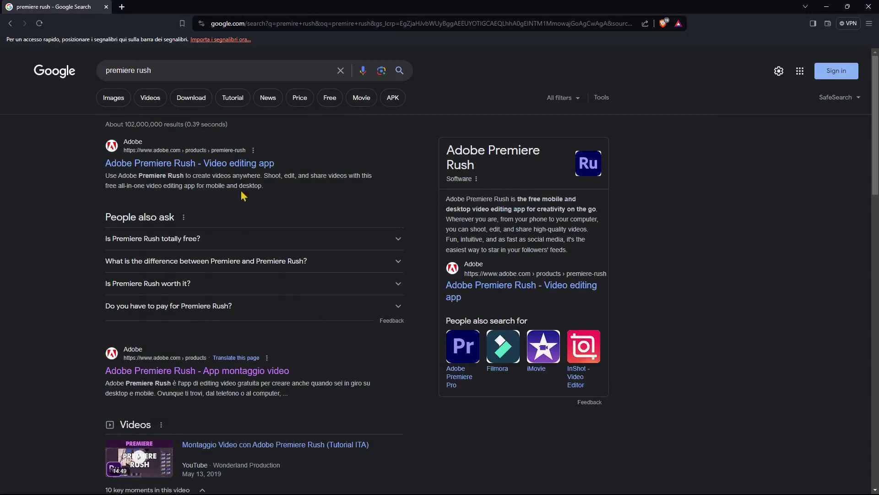
{"action": "left_click", "coordinate": [120, 164]}
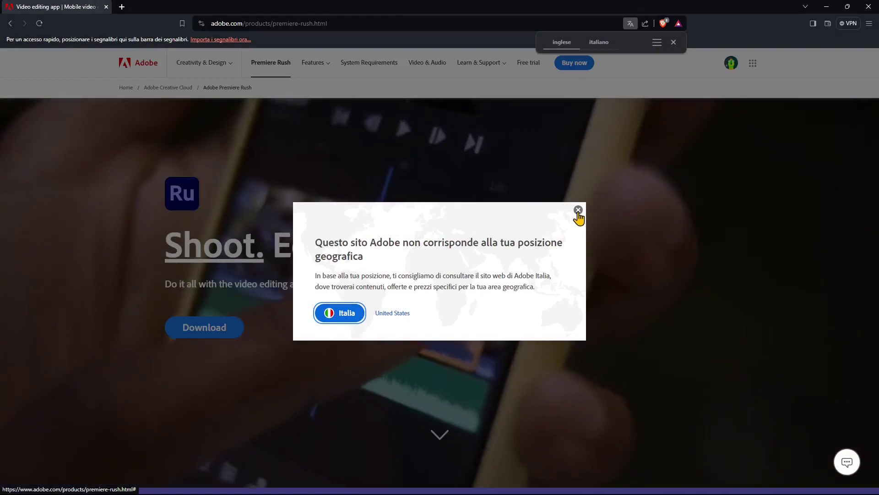
{"action": "left_click", "coordinate": [578, 209]}
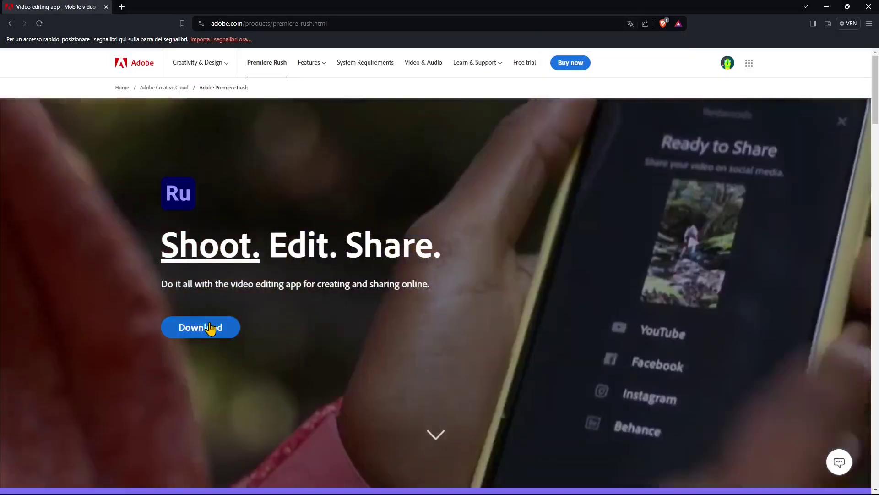
Scroll down through the sections of the Premiere Rush product page
{"action": "scroll", "coordinate": [549, 350], "scroll_direction": "down", "scroll_amount": 4}
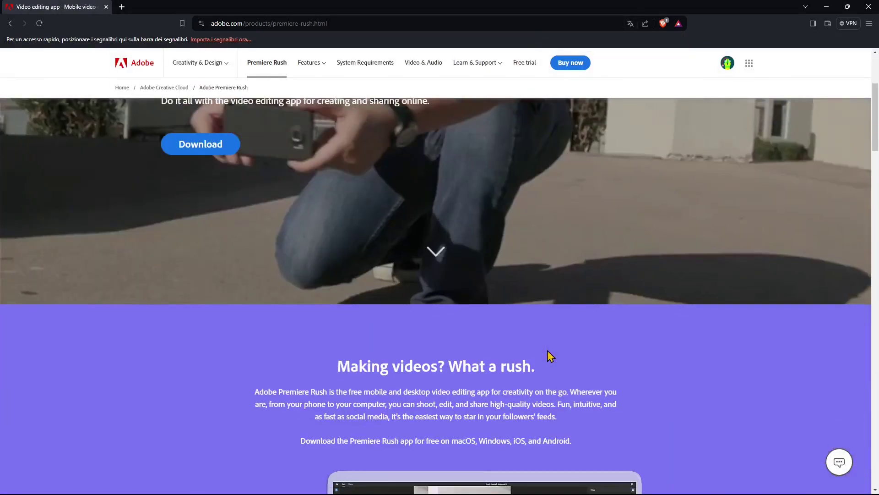
{"action": "scroll", "coordinate": [555, 344], "scroll_direction": "down", "scroll_amount": 5}
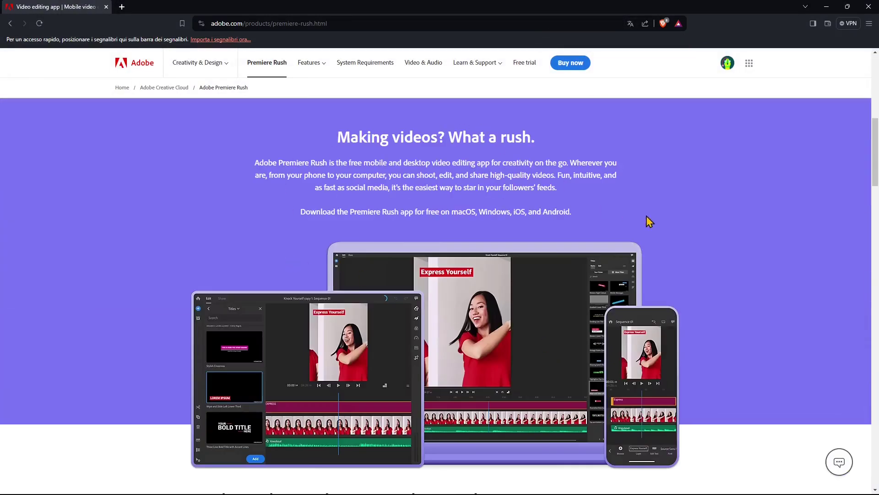
{"action": "scroll", "coordinate": [649, 222], "scroll_direction": "down", "scroll_amount": 1}
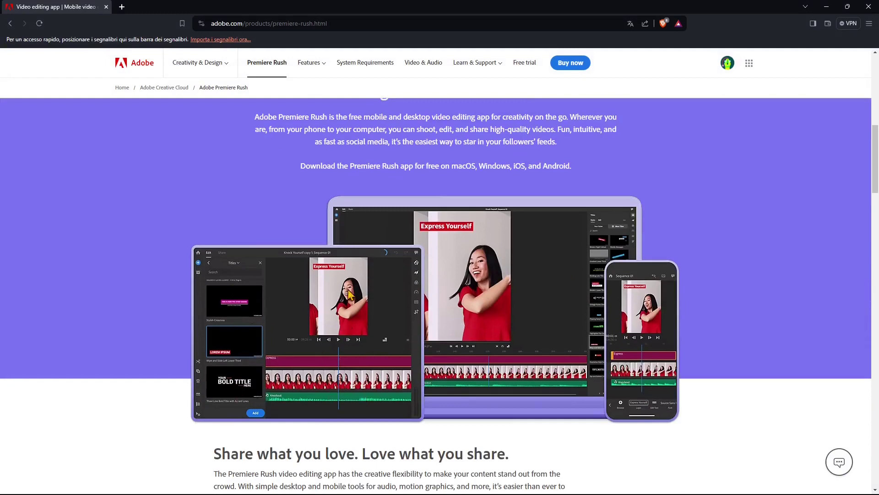
{"action": "scroll", "coordinate": [243, 184], "scroll_direction": "down", "scroll_amount": 2}
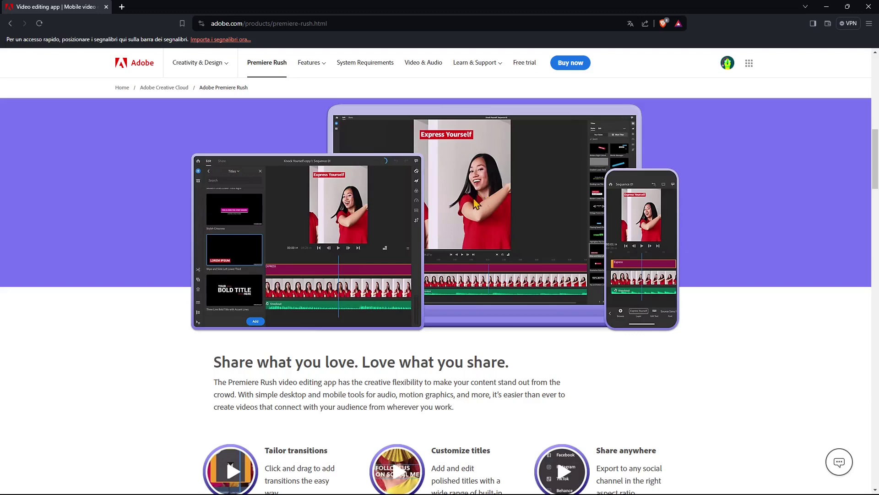
{"action": "scroll", "coordinate": [526, 278], "scroll_direction": "down", "scroll_amount": 5}
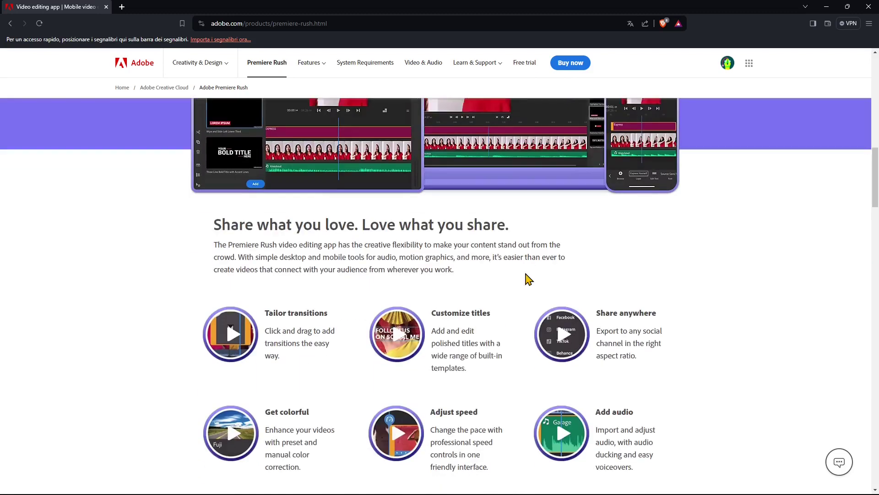
{"action": "scroll", "coordinate": [304, 196], "scroll_direction": "down", "scroll_amount": 2}
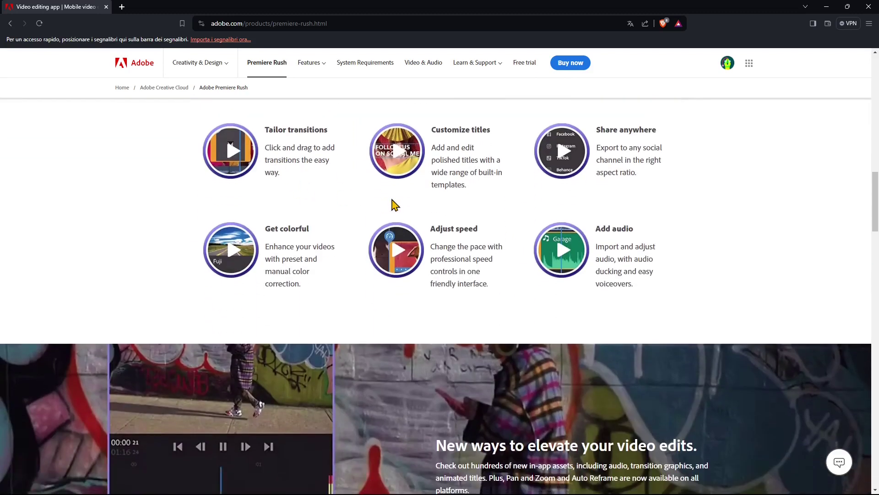
{"action": "scroll", "coordinate": [395, 205], "scroll_direction": "down", "scroll_amount": 3}
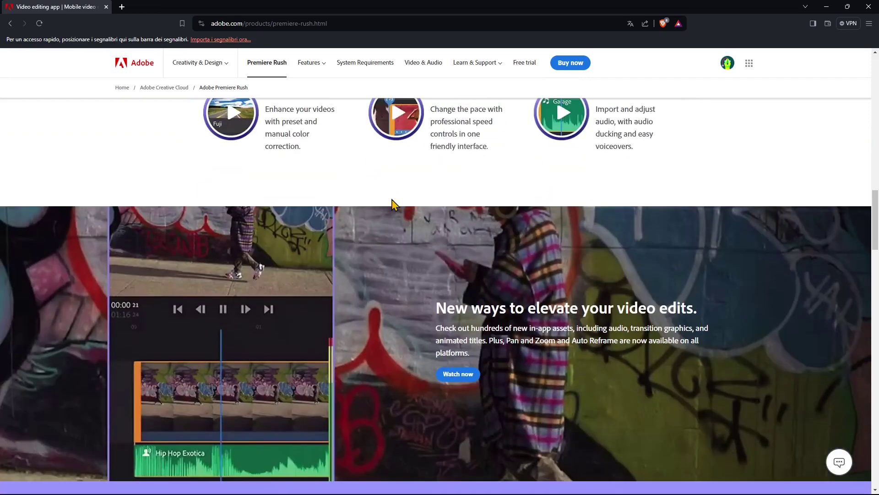
{"action": "scroll", "coordinate": [392, 202], "scroll_direction": "down", "scroll_amount": 8}
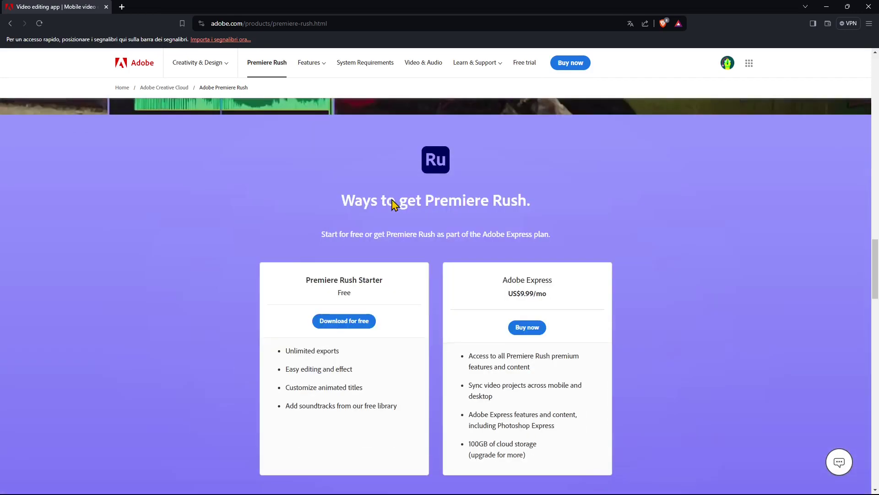
{"action": "scroll", "coordinate": [713, 195], "scroll_direction": "down", "scroll_amount": 2}
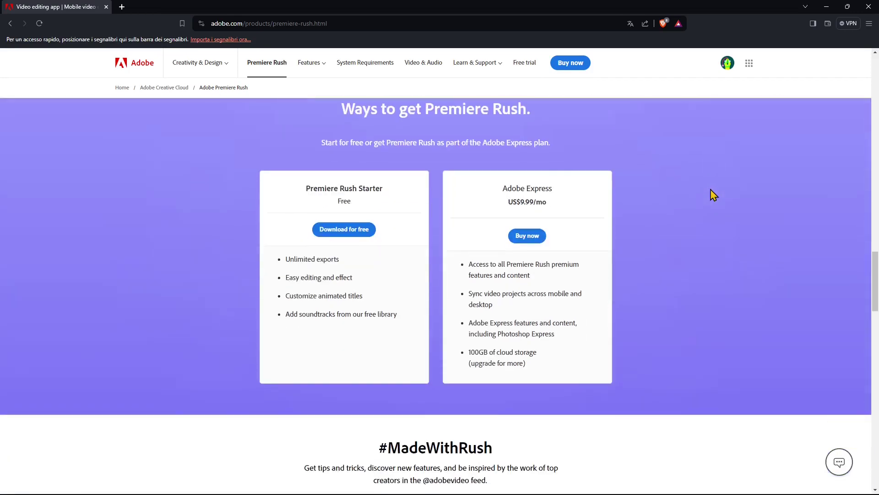
{"action": "scroll", "coordinate": [384, 270], "scroll_direction": "down", "scroll_amount": 2}
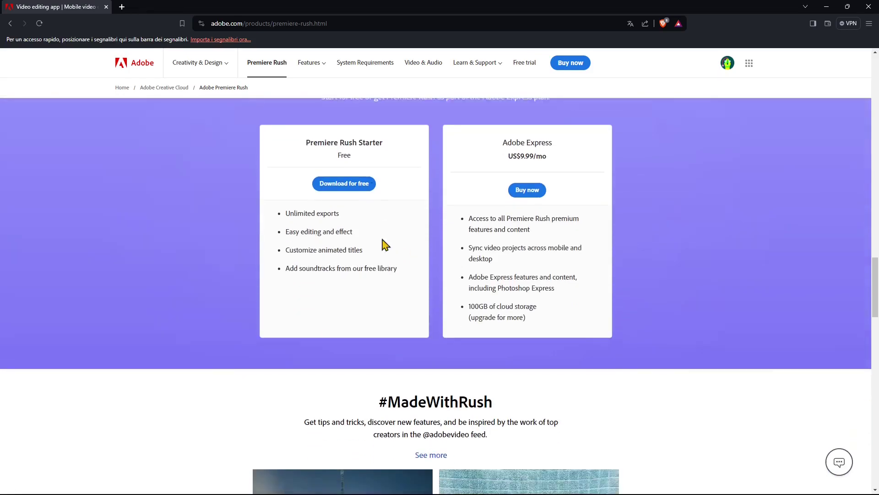
{"action": "scroll", "coordinate": [341, 259], "scroll_direction": "down", "scroll_amount": 1}
{"action": "scroll", "coordinate": [342, 259], "scroll_direction": "down", "scroll_amount": 2}
{"action": "scroll", "coordinate": [356, 275], "scroll_direction": "down", "scroll_amount": 7}
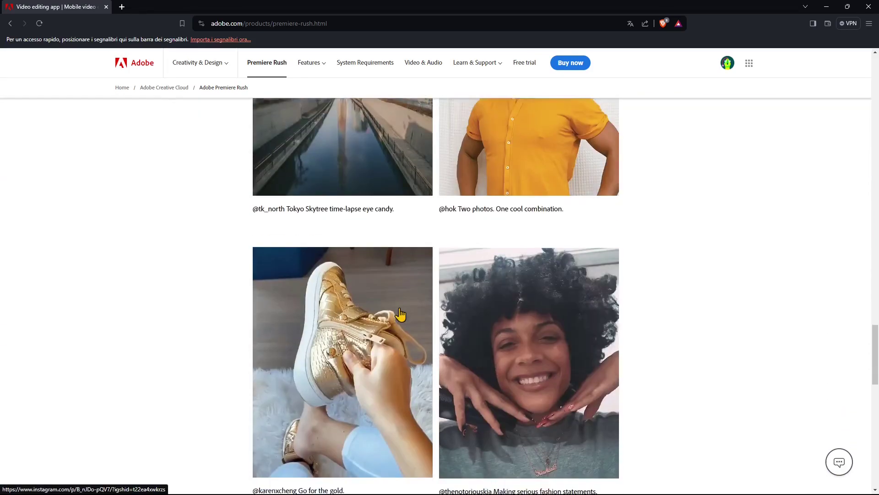
{"action": "scroll", "coordinate": [366, 294], "scroll_direction": "down", "scroll_amount": 8}
{"action": "scroll", "coordinate": [458, 256], "scroll_direction": "down", "scroll_amount": 3}
{"action": "scroll", "coordinate": [498, 220], "scroll_direction": "down", "scroll_amount": 4}
{"action": "scroll", "coordinate": [505, 240], "scroll_direction": "down", "scroll_amount": 3}
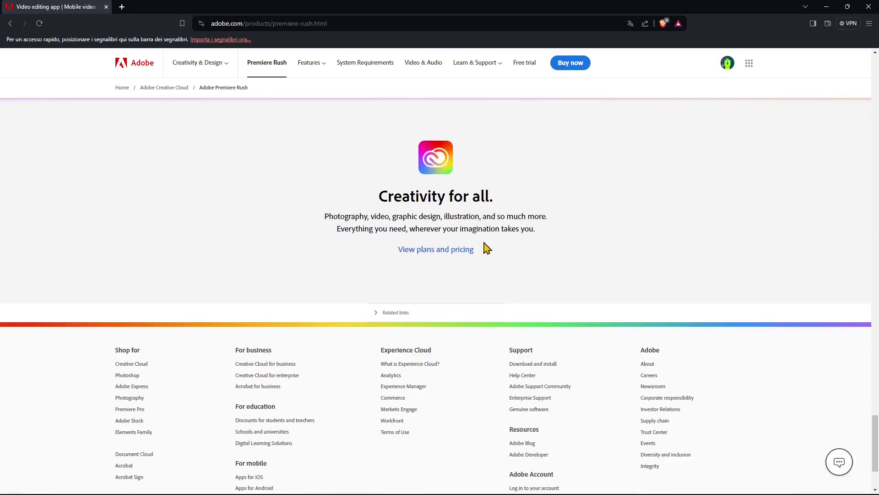
Close the Adobe website and enlarge Creative Cloud Desktop to check Premiere Rush under Installato
{"action": "left_click", "coordinate": [106, 7]}
{"action": "left_click_drag", "start_coordinate": [587, 379], "coordinate": [653, 436]}
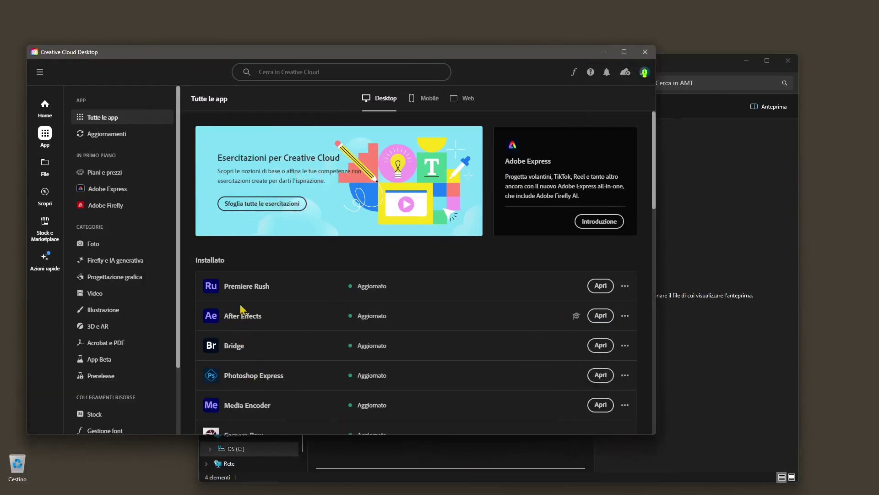
{"action": "mouse_move", "coordinate": [230, 289]}
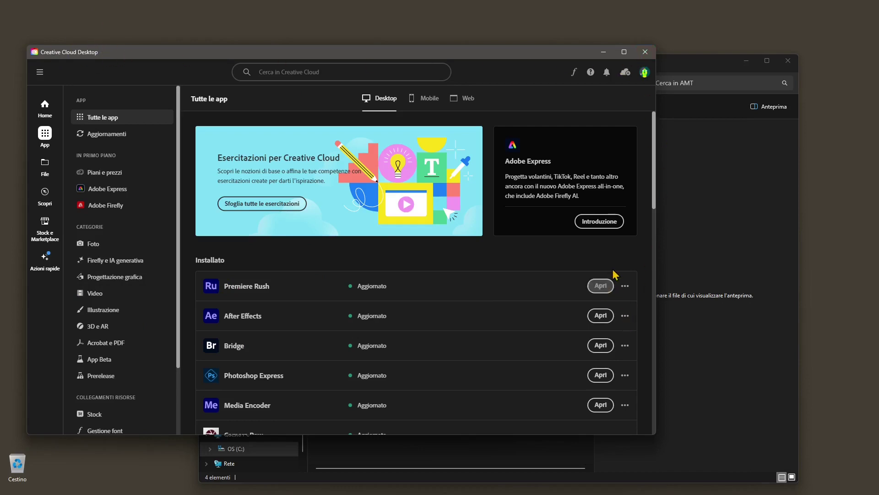
Go to Adobe Premiere Rush 2.0 > AMT and open the 'application' XML file in Notepad
{"action": "left_click", "coordinate": [692, 74]}
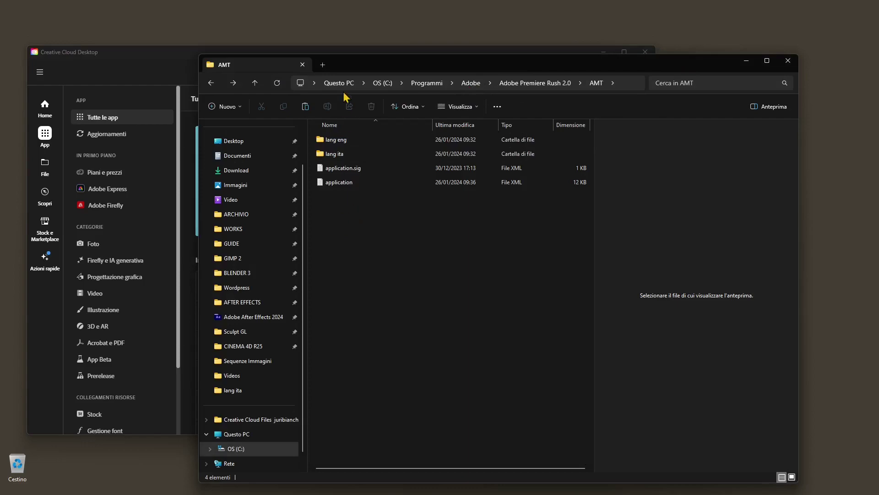
{"action": "left_click", "coordinate": [338, 184]}
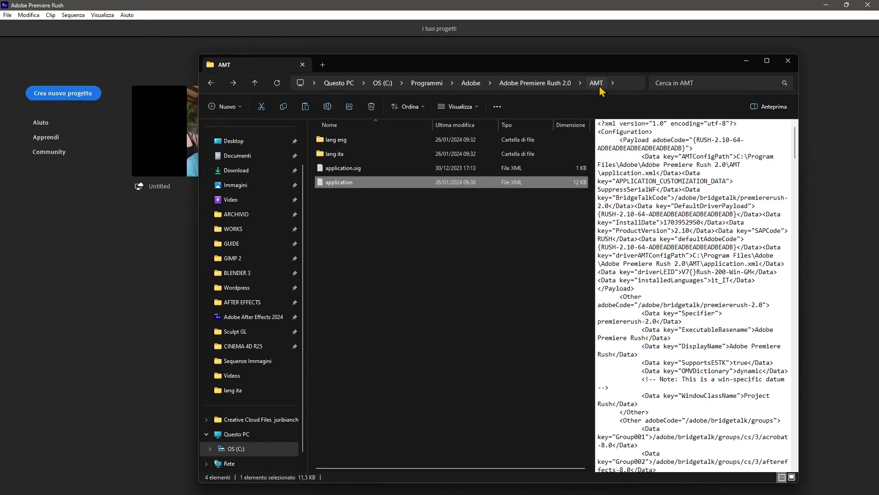
{"action": "left_click", "coordinate": [561, 83]}
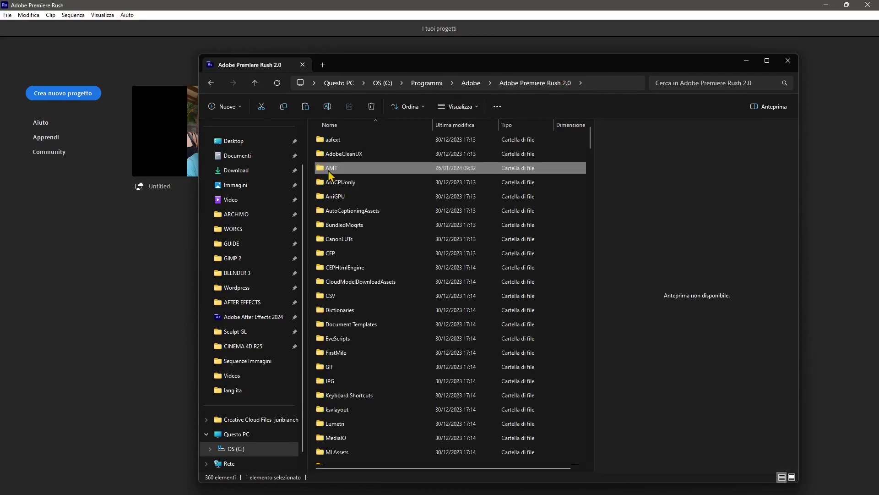
{"action": "double_click", "coordinate": [329, 171]}
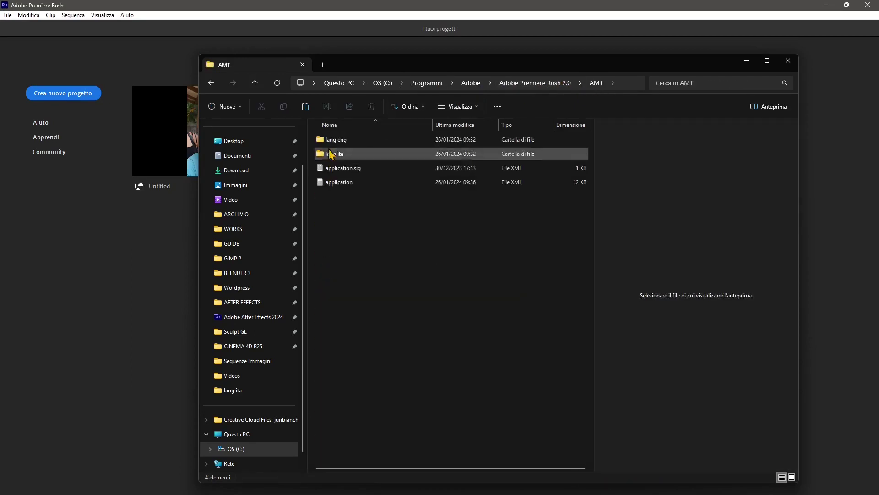
{"action": "left_click", "coordinate": [340, 183]}
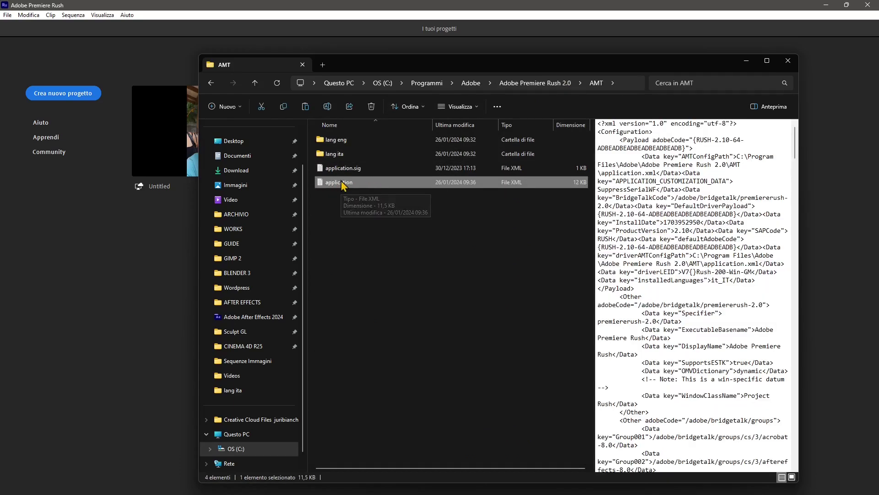
{"action": "double_click", "coordinate": [339, 183]}
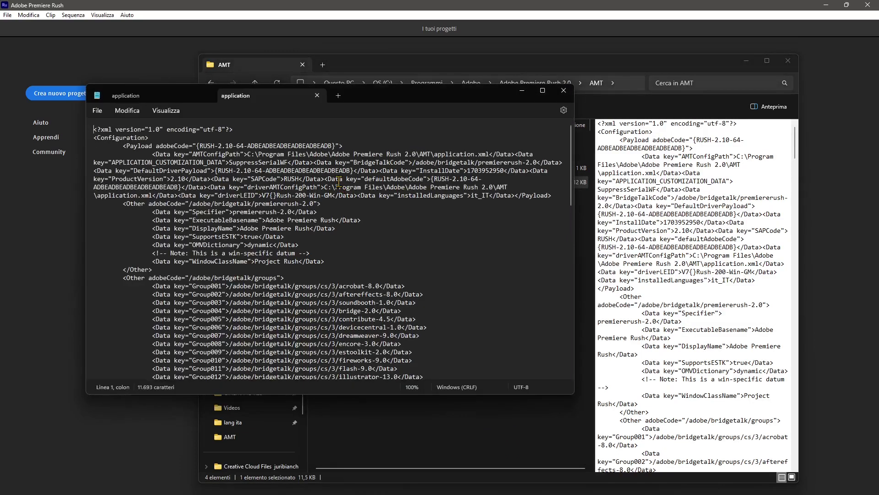
Highlight the it_IT installedLanguages value, then close Notepad
{"action": "left_click_drag", "start_coordinate": [489, 197], "coordinate": [472, 197]}
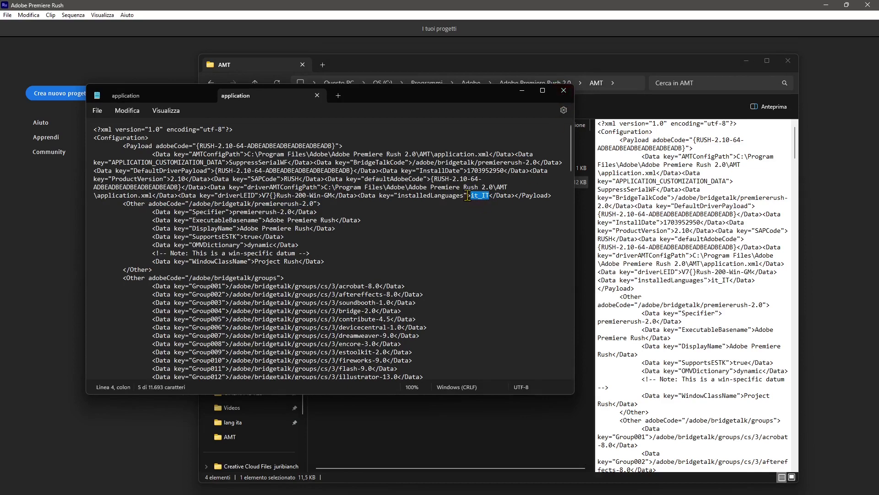
{"action": "left_click", "coordinate": [564, 90]}
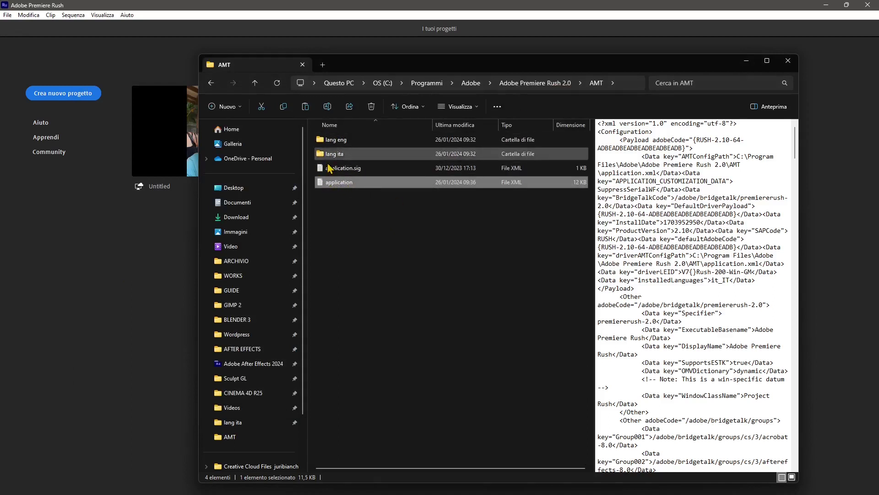
Close Explorer and create a new project named Progetto 1 via File > Nuovo > Progetto
{"action": "left_click", "coordinate": [789, 66]}
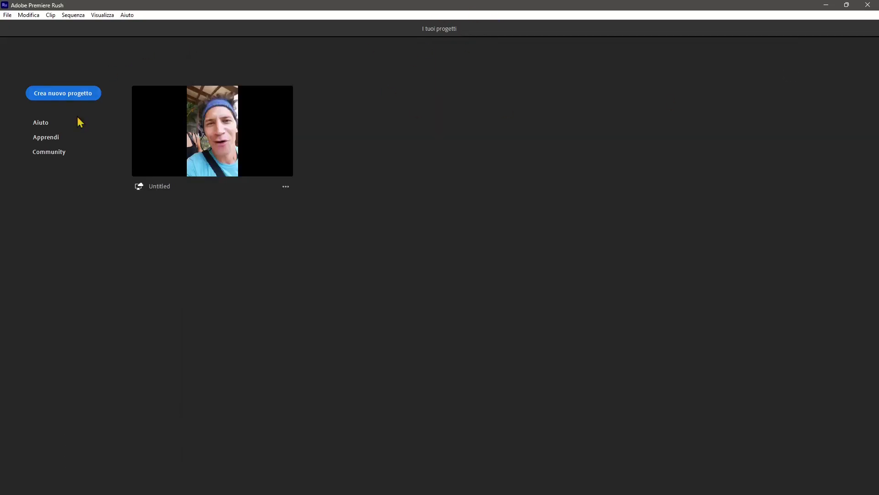
{"action": "left_click", "coordinate": [7, 15]}
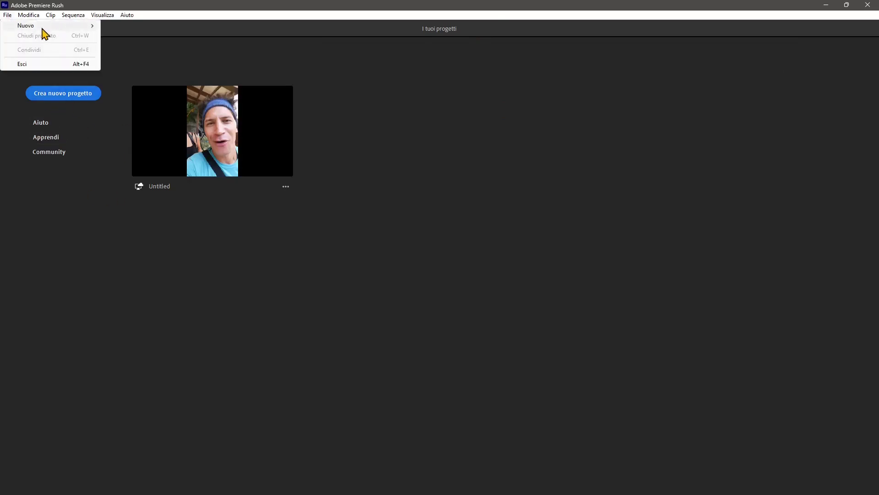
{"action": "mouse_move", "coordinate": [42, 29]}
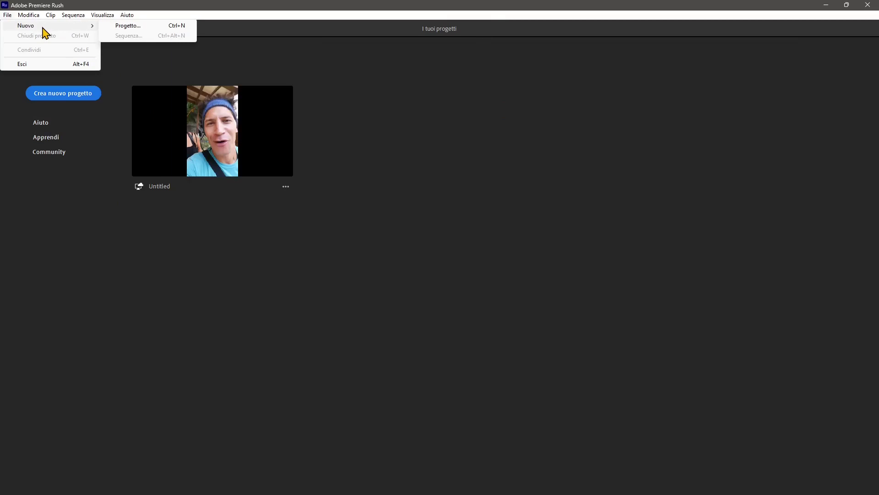
{"action": "left_click", "coordinate": [125, 26]}
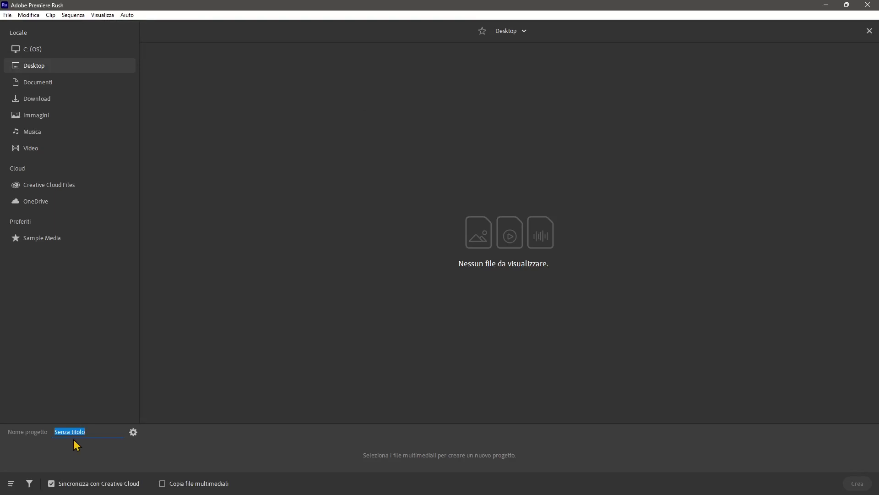
{"action": "type", "text": "Progetto 1"}
{"action": "key", "text": "Return"}
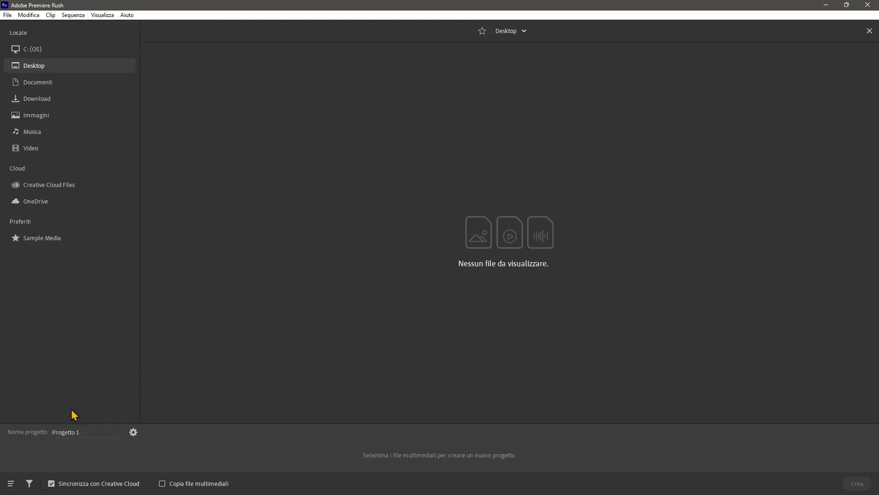
Set the new project's aspect ratio to 1:1 and confirm the settings with OK
{"action": "left_click", "coordinate": [134, 433]}
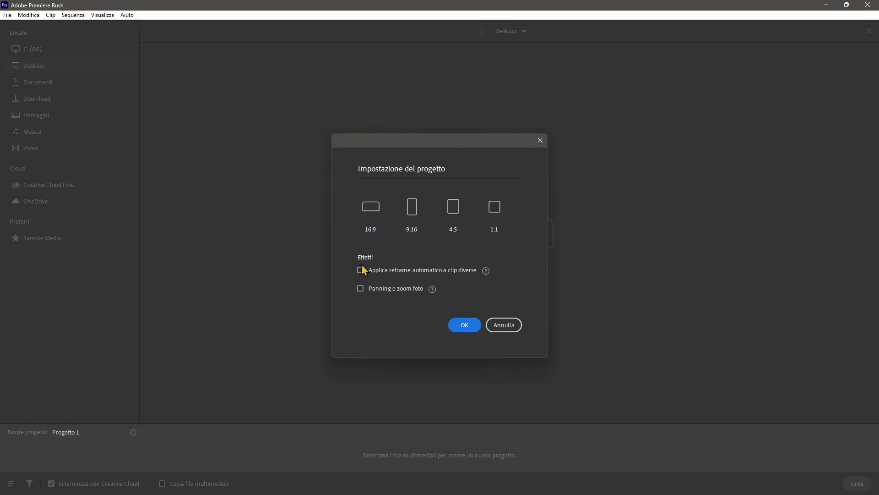
{"action": "left_click", "coordinate": [495, 224]}
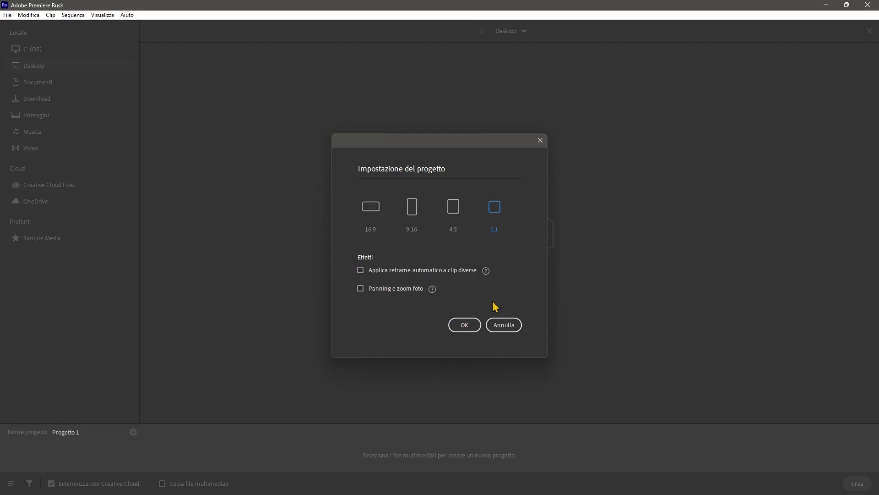
{"action": "left_click", "coordinate": [461, 323]}
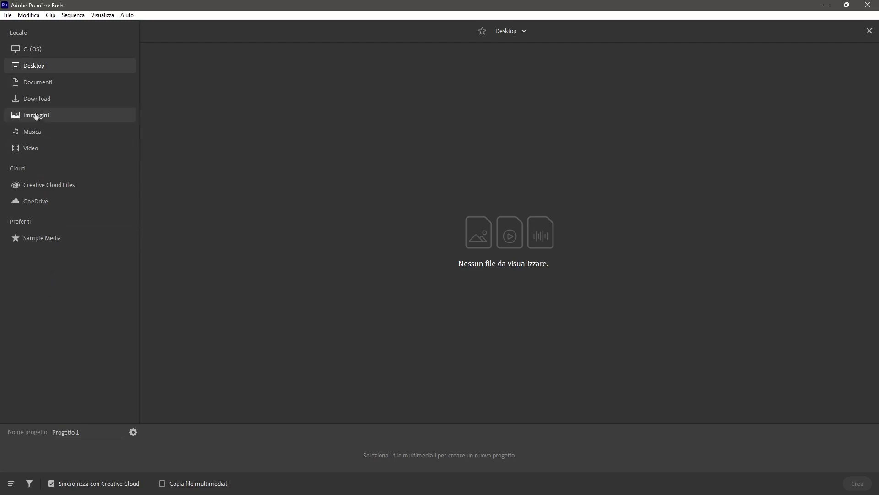
Browse the sidebar locations, open the local Videos folder and add it to favourites
{"action": "left_click", "coordinate": [23, 37]}
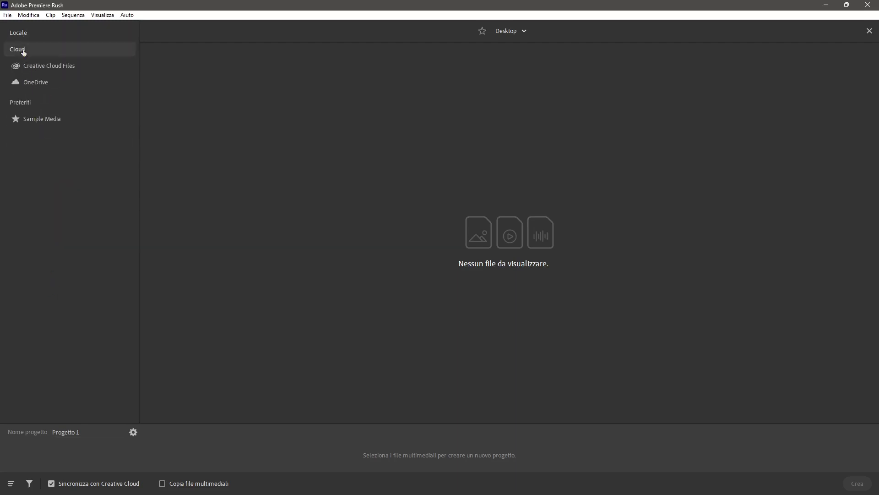
{"action": "left_click", "coordinate": [40, 122]}
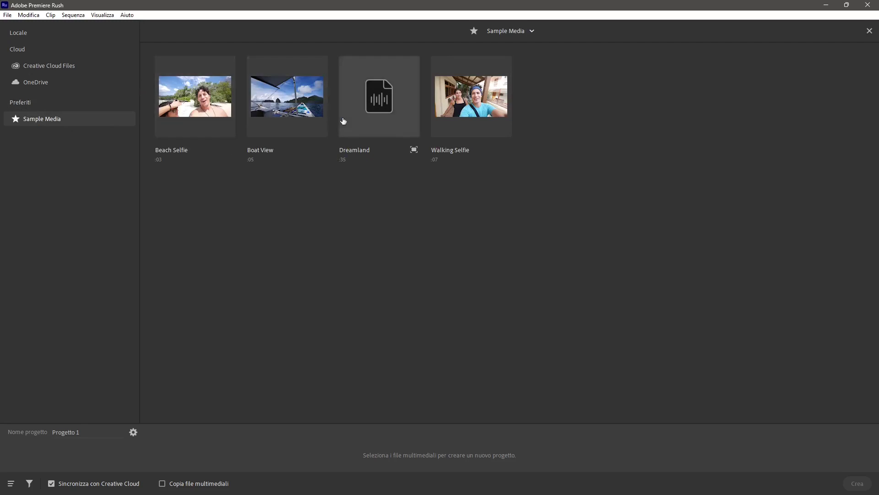
{"action": "left_click", "coordinate": [31, 87]}
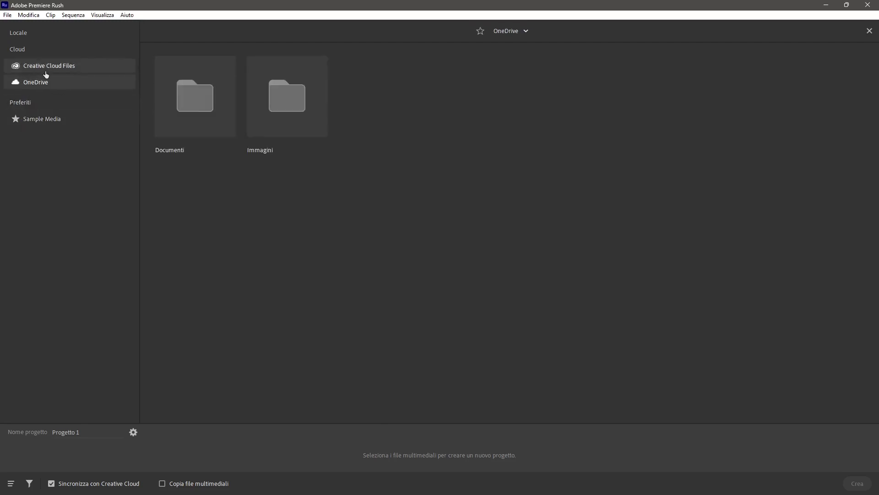
{"action": "left_click", "coordinate": [46, 71]}
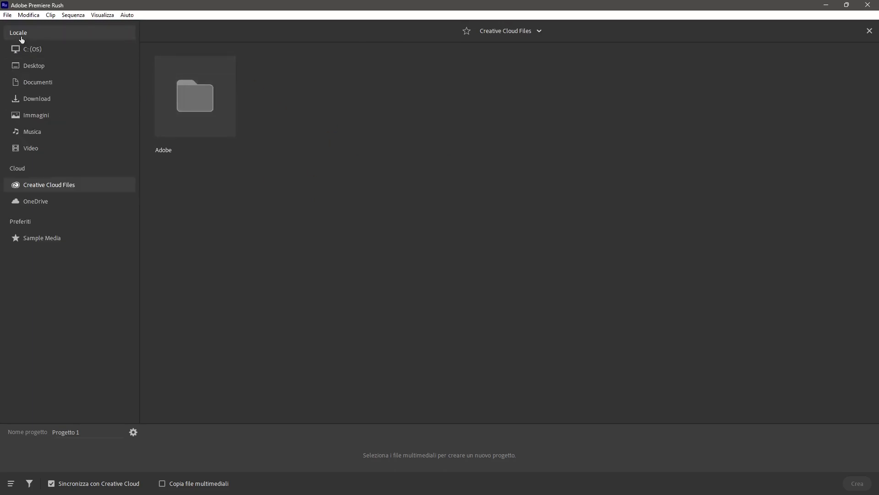
{"action": "left_click", "coordinate": [31, 148]}
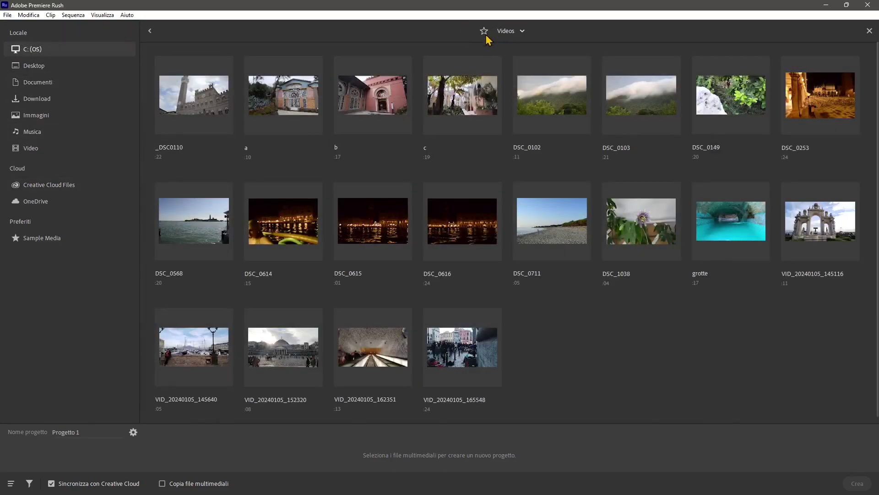
{"action": "left_click", "coordinate": [485, 34]}
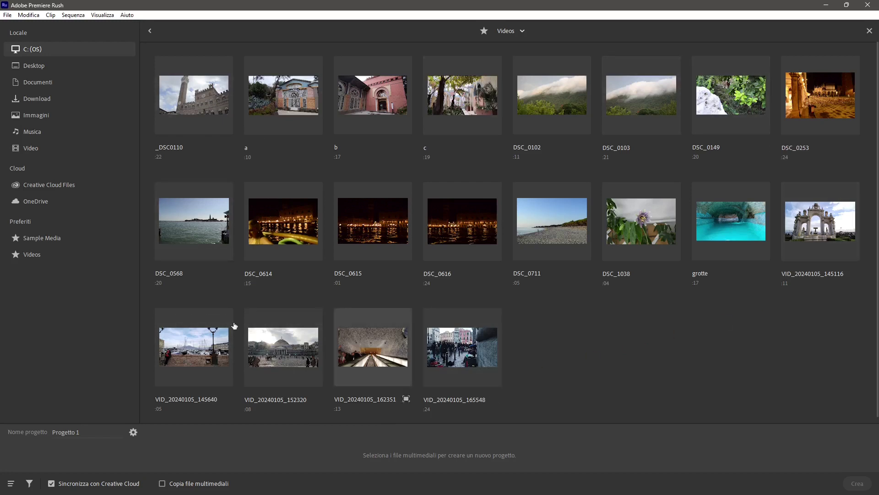
Select VID_20240105_145116 then VID_20240105_162351 and create the project with Crea
{"action": "left_click", "coordinate": [816, 238]}
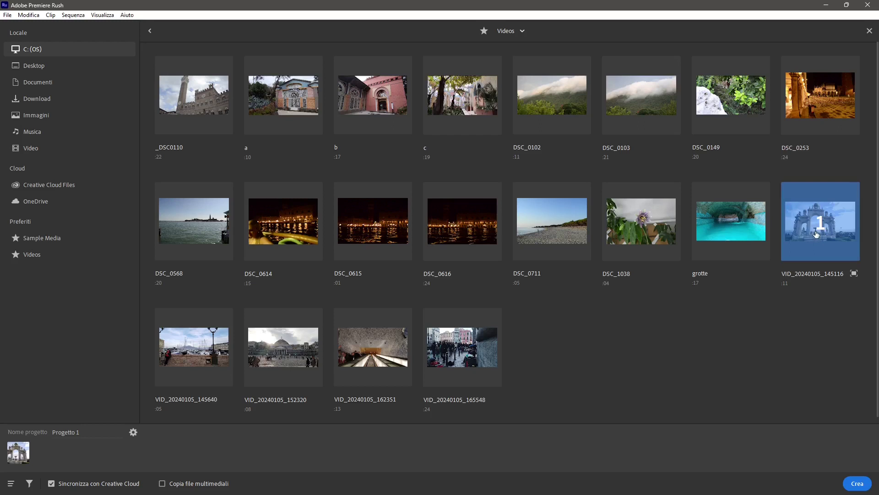
{"action": "left_click", "coordinate": [372, 351]}
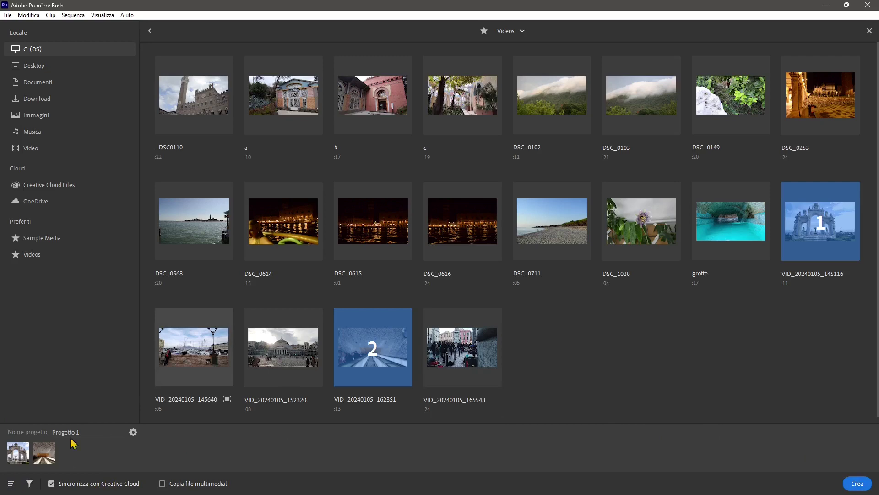
{"action": "left_click", "coordinate": [855, 483]}
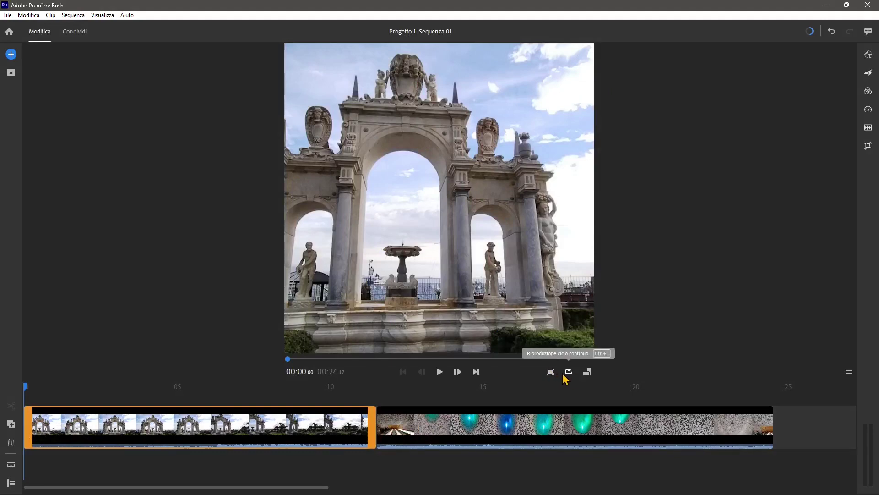
Confirm the 1:1 aspect ratio, check both clips, then return Home and reopen Progetto 1
{"action": "left_click", "coordinate": [587, 373]}
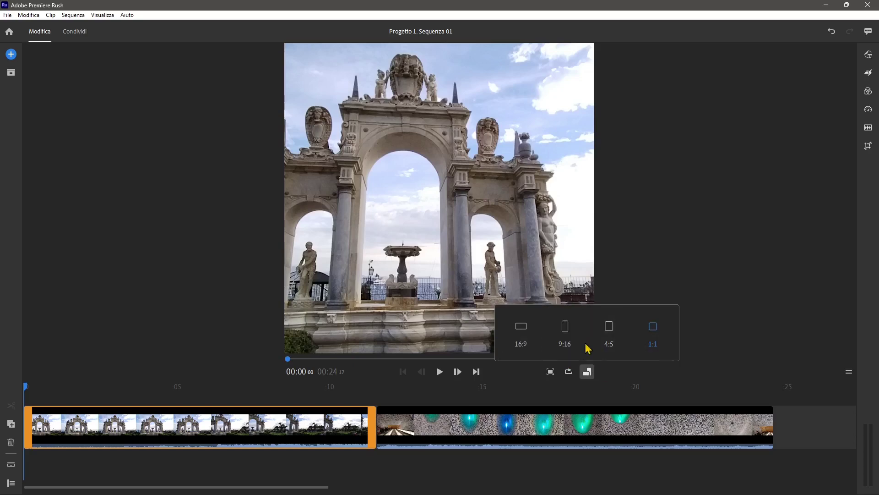
{"action": "left_click", "coordinate": [663, 340]}
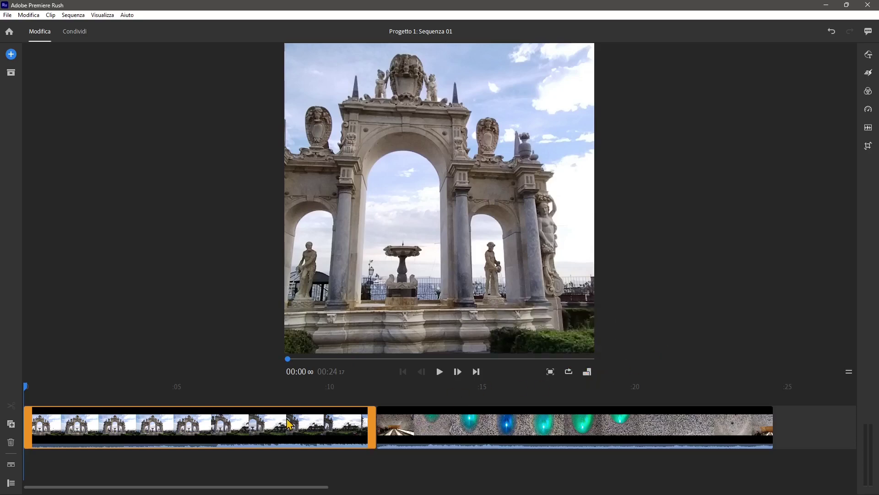
{"action": "left_click", "coordinate": [455, 442]}
{"action": "left_click", "coordinate": [327, 435]}
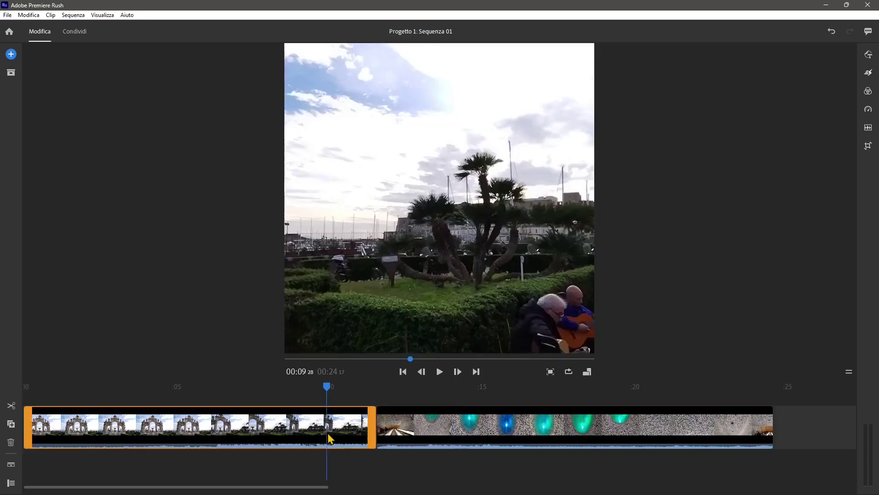
{"action": "left_click", "coordinate": [10, 33]}
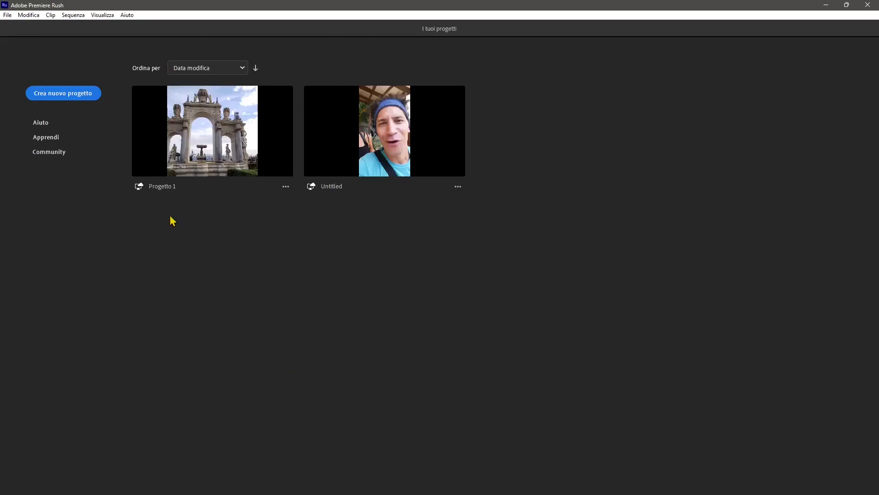
{"action": "left_click", "coordinate": [189, 166]}
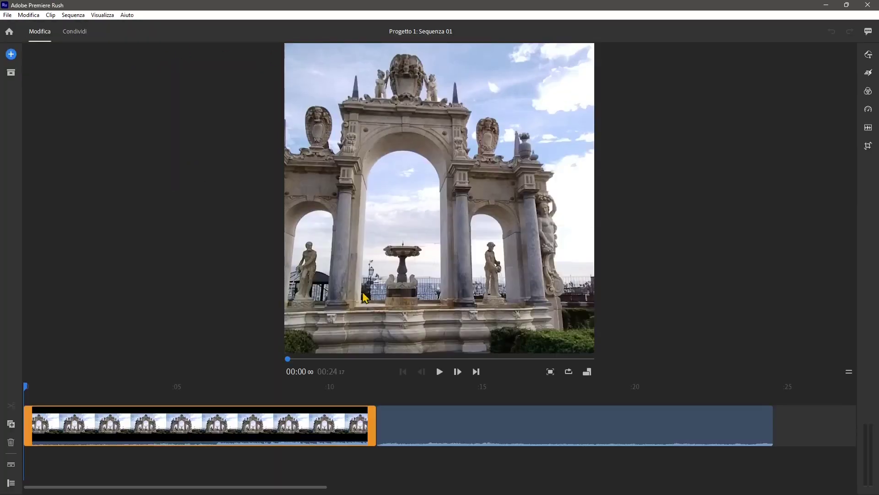
Open Grafica and pick the blue TITLE template from Grafica transizioni
{"action": "left_click", "coordinate": [11, 56]}
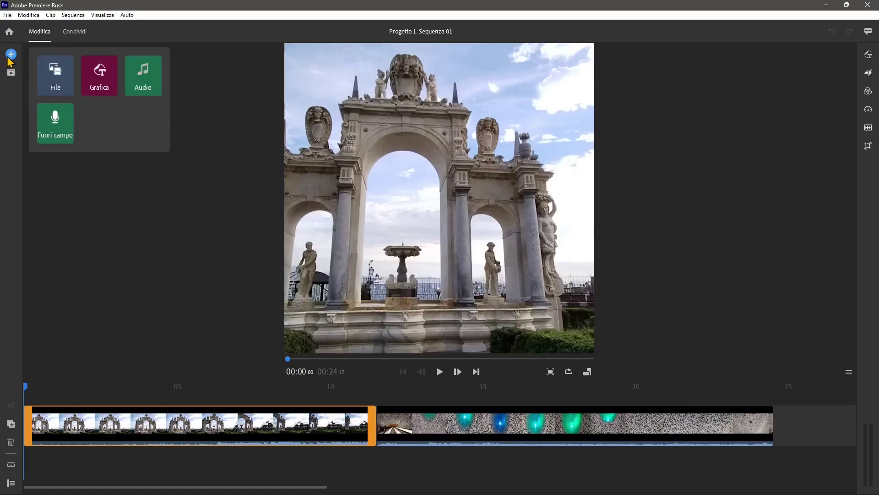
{"action": "left_click", "coordinate": [51, 82]}
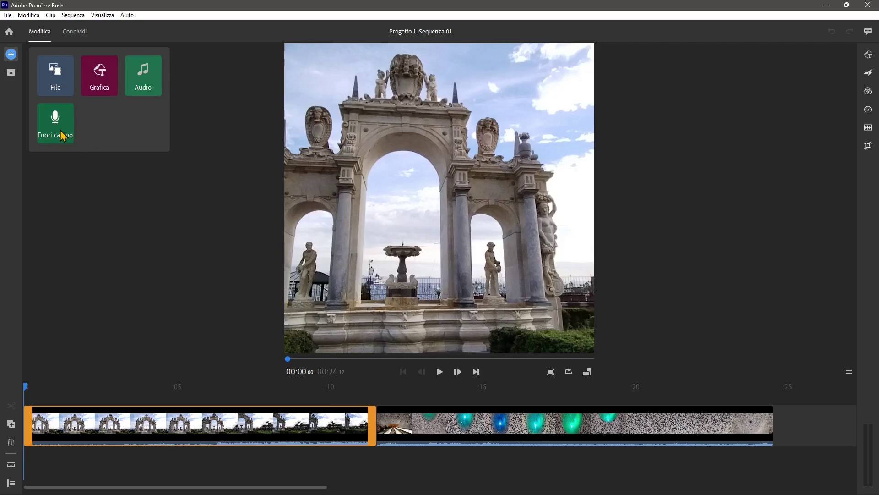
{"action": "left_click", "coordinate": [88, 83]}
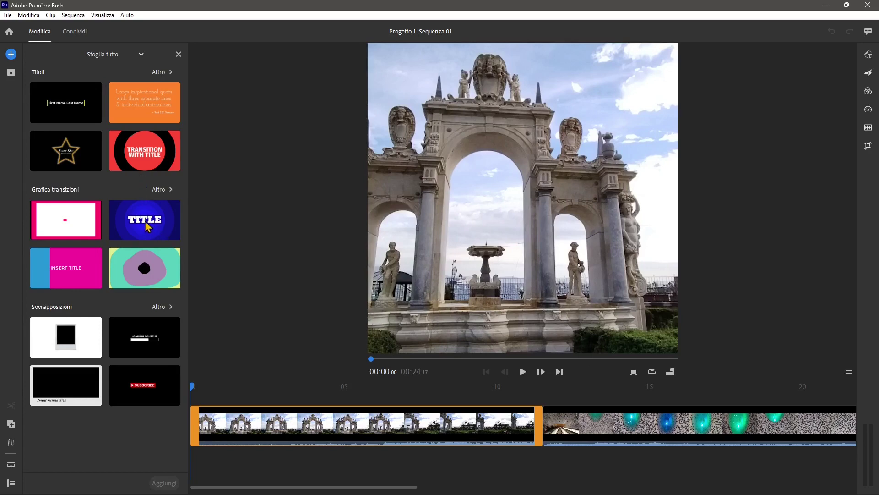
{"action": "left_click_drag", "start_coordinate": [147, 226], "coordinate": [232, 221]}
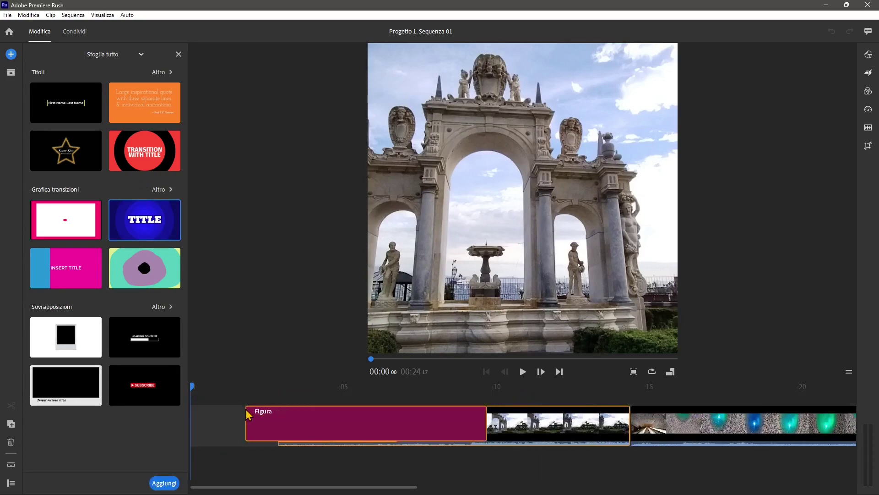
Place the TITLE graphic on a track above the fountain clip and trim it to about three seconds
{"action": "mouse_move", "coordinate": [272, 268]}
{"action": "left_mouse_down"}
{"action": "mouse_move", "coordinate": [248, 406]}
{"action": "mouse_move", "coordinate": [395, 407]}
{"action": "mouse_move", "coordinate": [234, 404]}
{"action": "mouse_move", "coordinate": [194, 427]}
{"action": "left_mouse_up"}
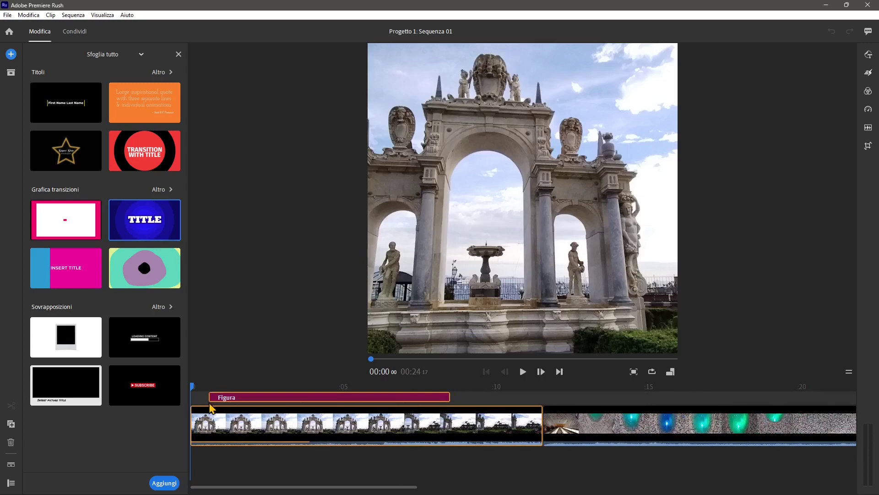
{"action": "left_click_drag", "start_coordinate": [195, 427], "coordinate": [205, 407]}
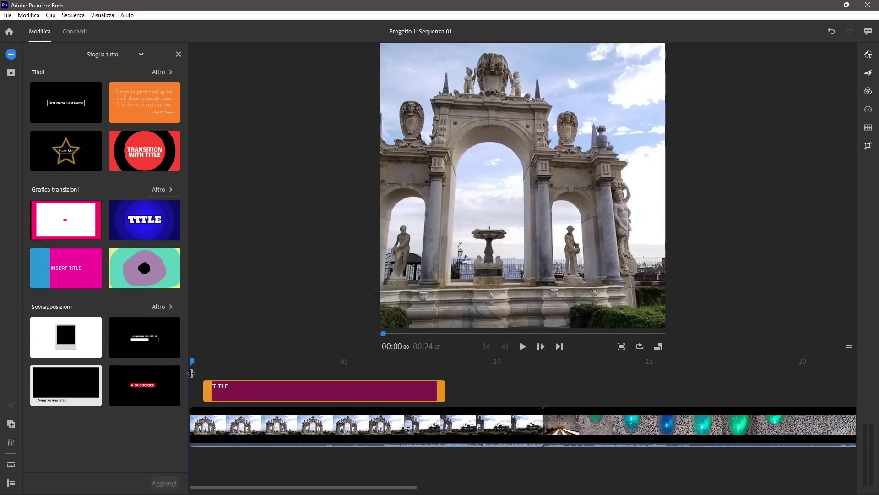
{"action": "mouse_move", "coordinate": [192, 373]}
{"action": "left_mouse_down"}
{"action": "mouse_move", "coordinate": [251, 374]}
{"action": "mouse_move", "coordinate": [225, 400]}
{"action": "mouse_move", "coordinate": [296, 402]}
{"action": "left_mouse_up"}
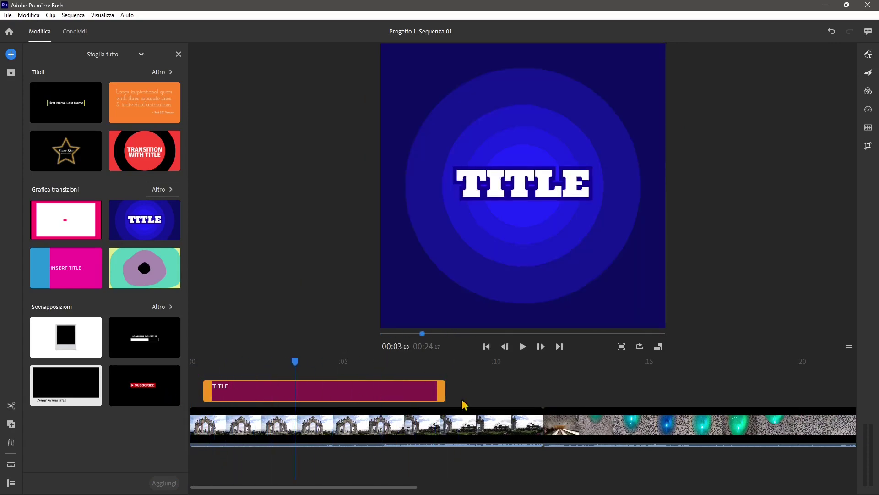
{"action": "mouse_move", "coordinate": [441, 392]}
{"action": "left_mouse_down"}
{"action": "mouse_move", "coordinate": [218, 384]}
{"action": "mouse_move", "coordinate": [255, 390]}
{"action": "left_mouse_up"}
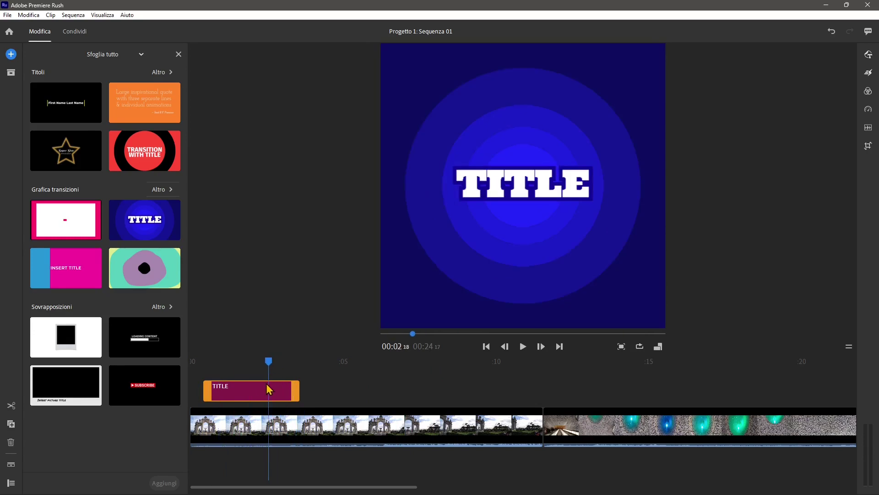
{"action": "left_click", "coordinate": [518, 195]}
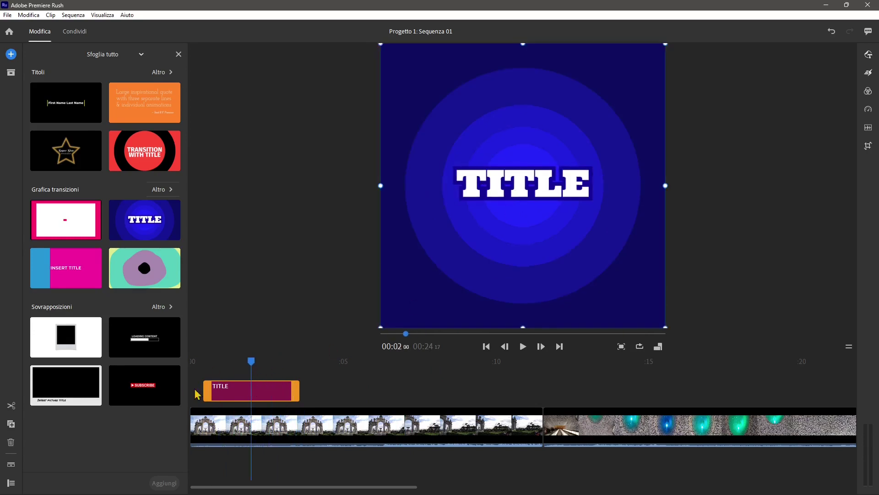
Replace the title text with 'Premiere' and 'Rush' on two lines
{"action": "double_click", "coordinate": [238, 393]}
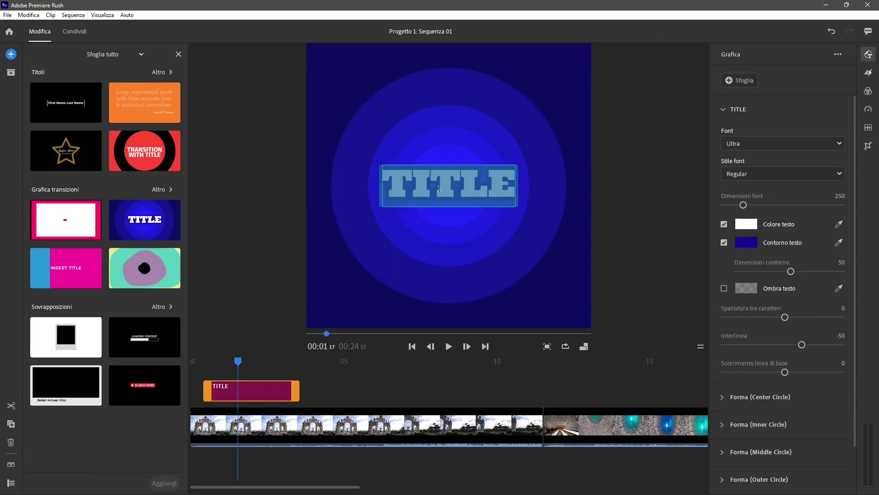
{"action": "type", "text": "Prem"}
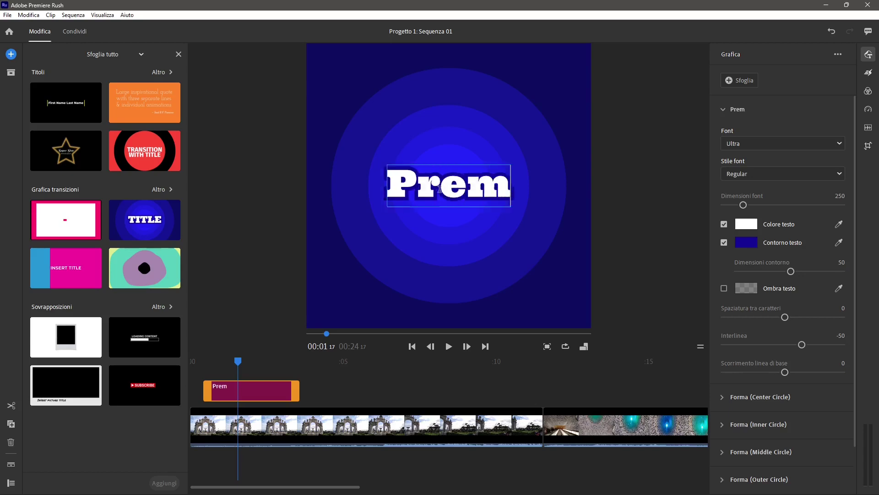
{"action": "type", "text": "iere"}
{"action": "key", "text": "Return"}
{"action": "type", "text": "Rush"}
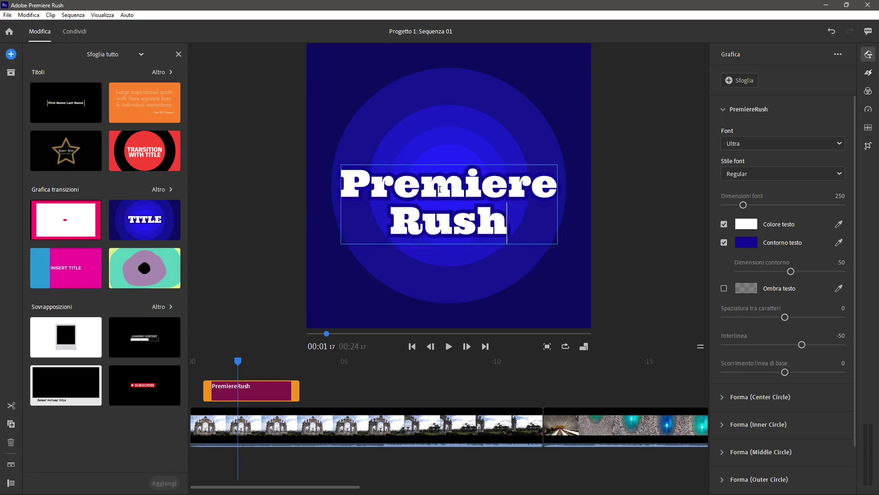
Deselect the title, select the first clip and bring the playhead back to the sequence start
{"action": "left_click", "coordinate": [237, 362]}
{"action": "scroll", "coordinate": [226, 369], "scroll_direction": "down", "scroll_amount": 2}
{"action": "left_click_drag", "start_coordinate": [221, 364], "coordinate": [207, 372]}
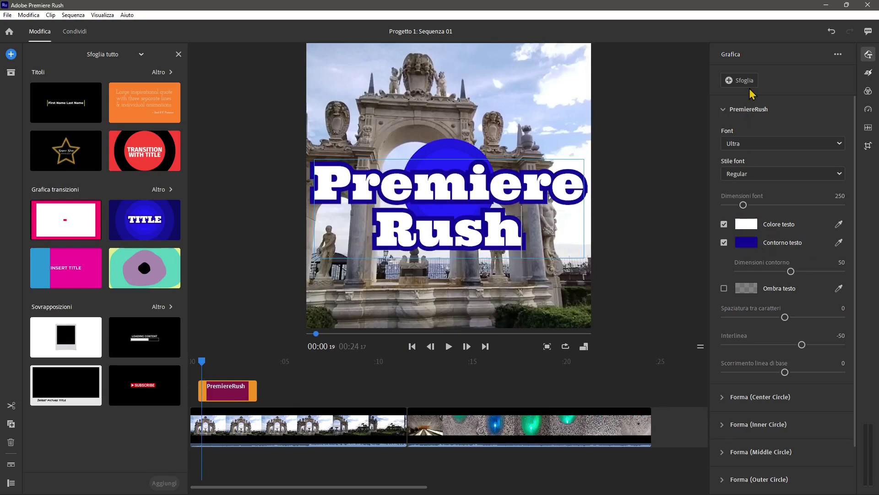
{"action": "scroll", "coordinate": [758, 310], "scroll_direction": "down", "scroll_amount": 2}
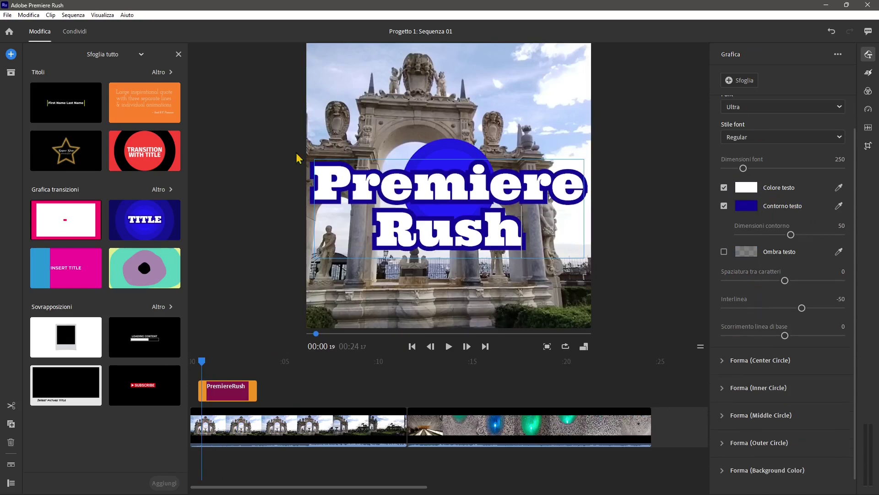
{"action": "left_click", "coordinate": [179, 101]}
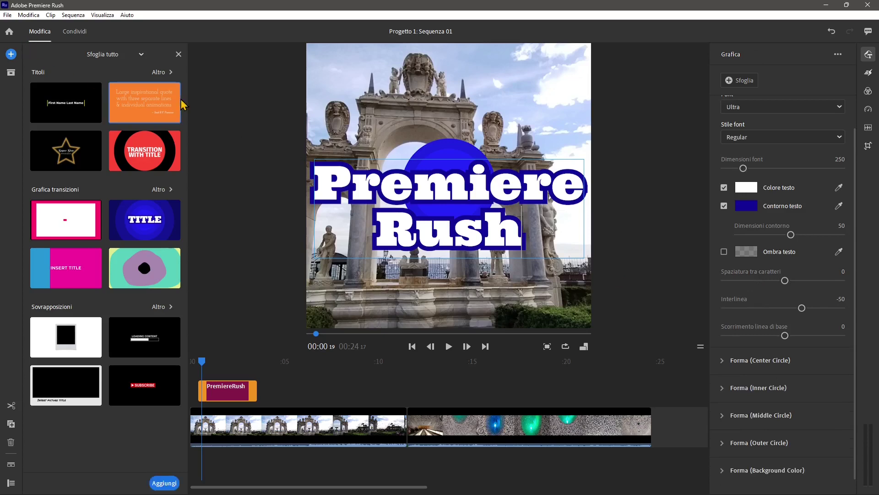
{"action": "left_click", "coordinate": [332, 428]}
{"action": "left_click_drag", "start_coordinate": [328, 362], "coordinate": [201, 378]}
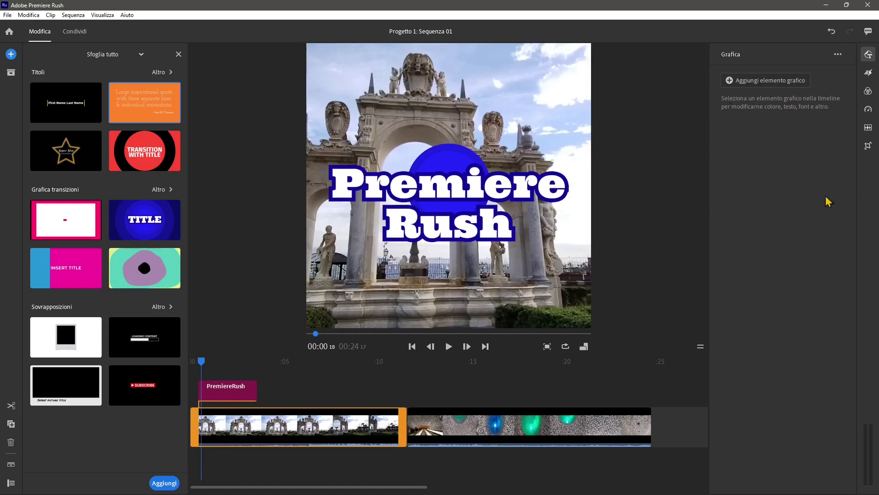
Trim the first clip's end and both ends of the second clip so the sequence runs about 10 seconds
{"action": "left_click", "coordinate": [12, 56]}
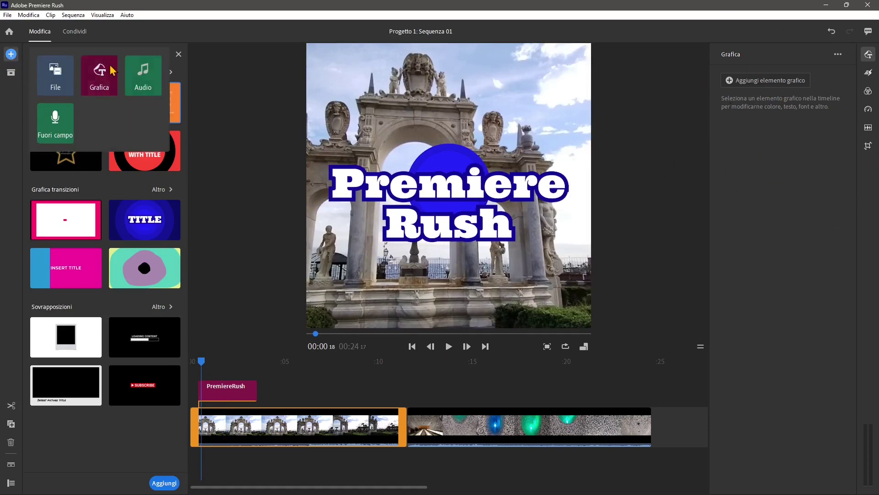
{"action": "left_click", "coordinate": [11, 76]}
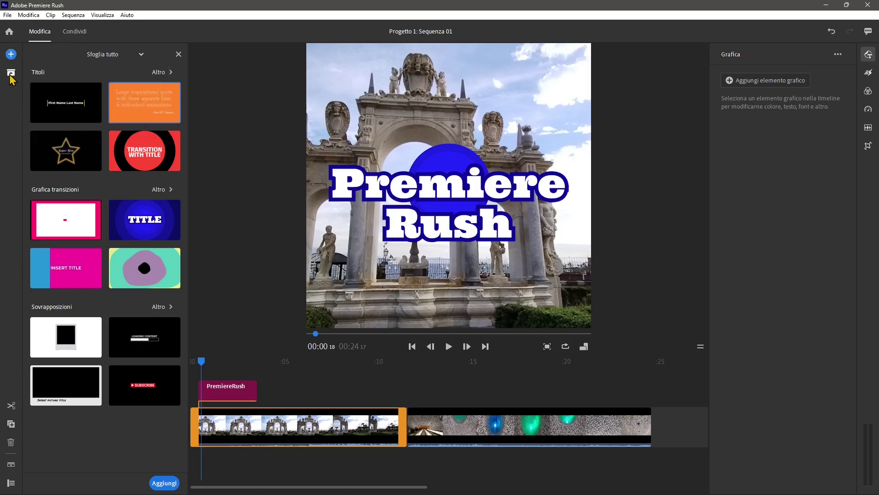
{"action": "left_click", "coordinate": [11, 75]}
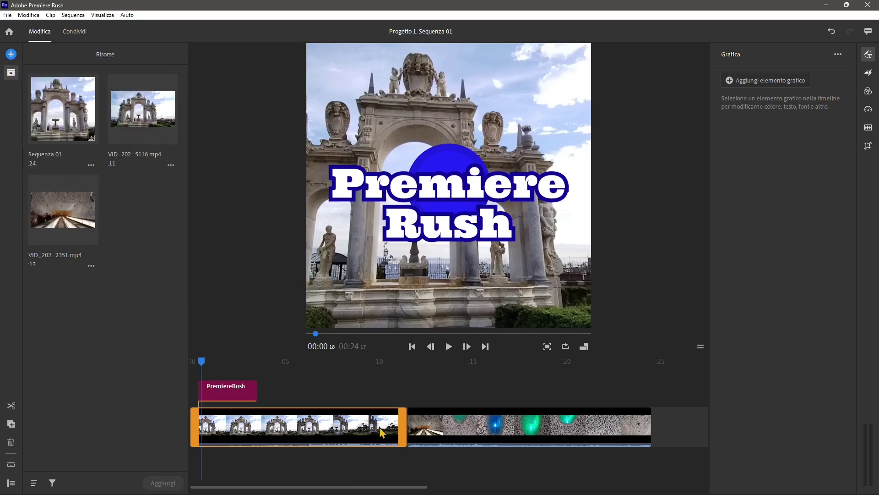
{"action": "left_click_drag", "start_coordinate": [405, 415], "coordinate": [276, 430]}
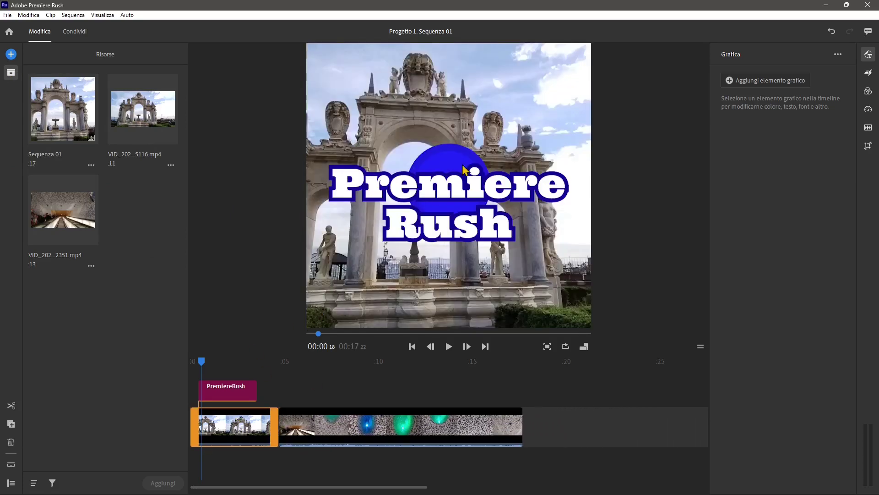
{"action": "left_click", "coordinate": [367, 438]}
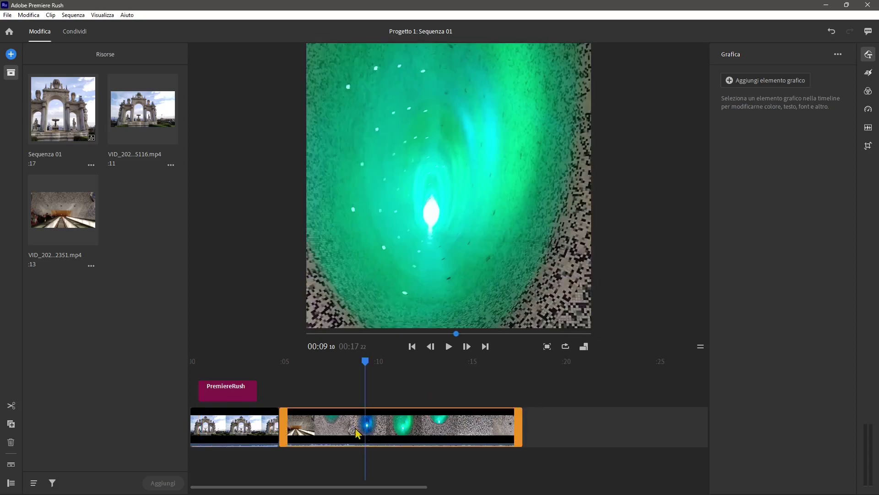
{"action": "left_click_drag", "start_coordinate": [286, 426], "coordinate": [324, 427]}
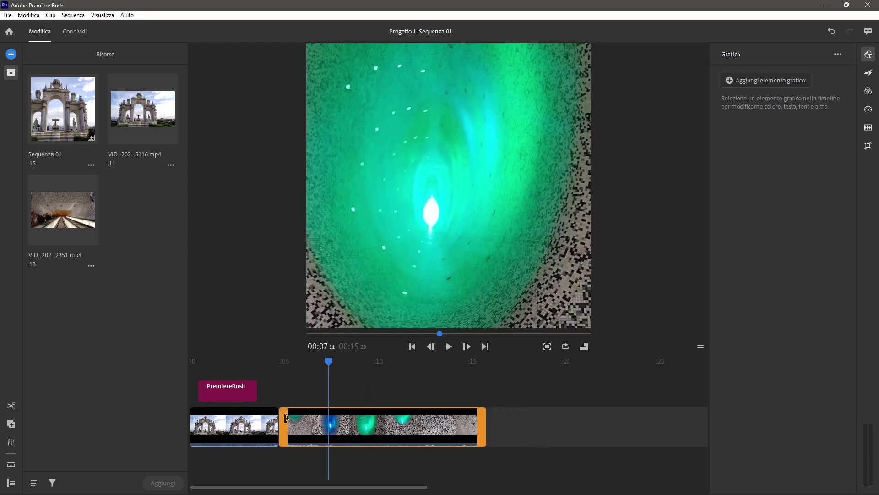
{"action": "left_click_drag", "start_coordinate": [477, 435], "coordinate": [389, 433]}
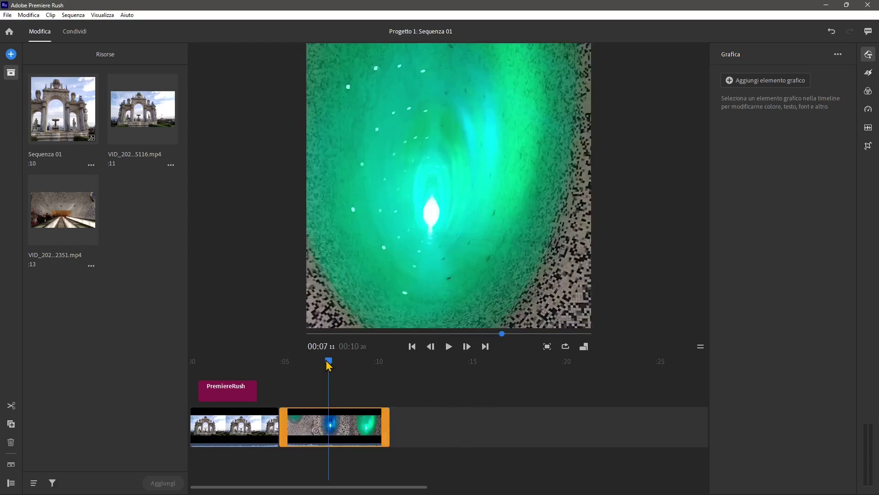
Split the green tunnel clip at about 00:08, leaving a short third segment
{"action": "mouse_move", "coordinate": [329, 365]}
{"action": "left_mouse_down"}
{"action": "mouse_move", "coordinate": [300, 393]}
{"action": "mouse_move", "coordinate": [273, 393]}
{"action": "left_mouse_up"}
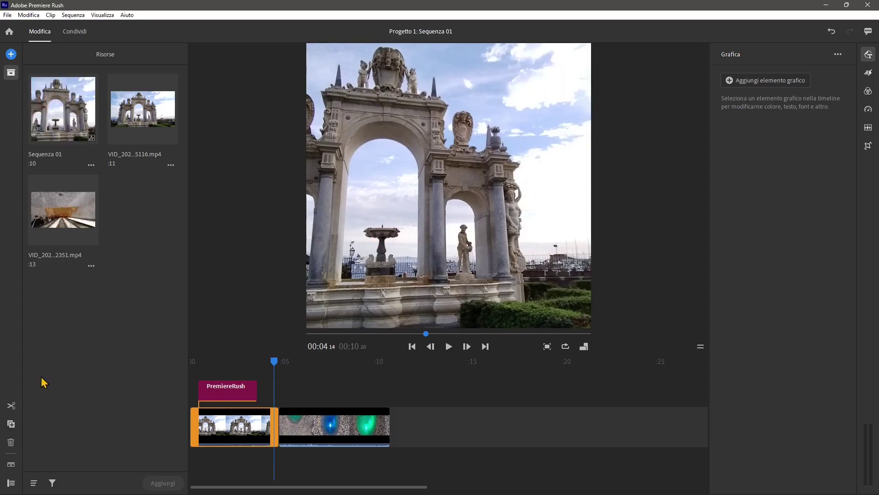
{"action": "left_click", "coordinate": [330, 393]}
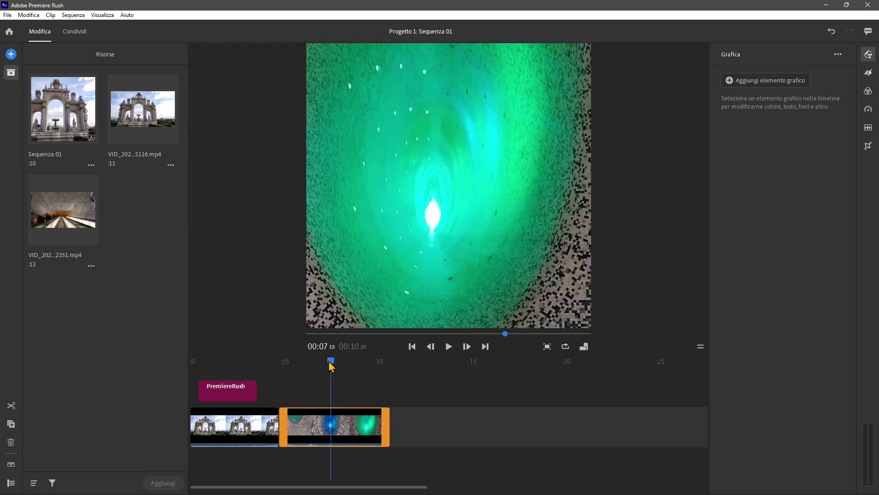
{"action": "mouse_move", "coordinate": [331, 365]}
{"action": "left_mouse_down"}
{"action": "mouse_move", "coordinate": [321, 380]}
{"action": "mouse_move", "coordinate": [337, 376]}
{"action": "left_mouse_up"}
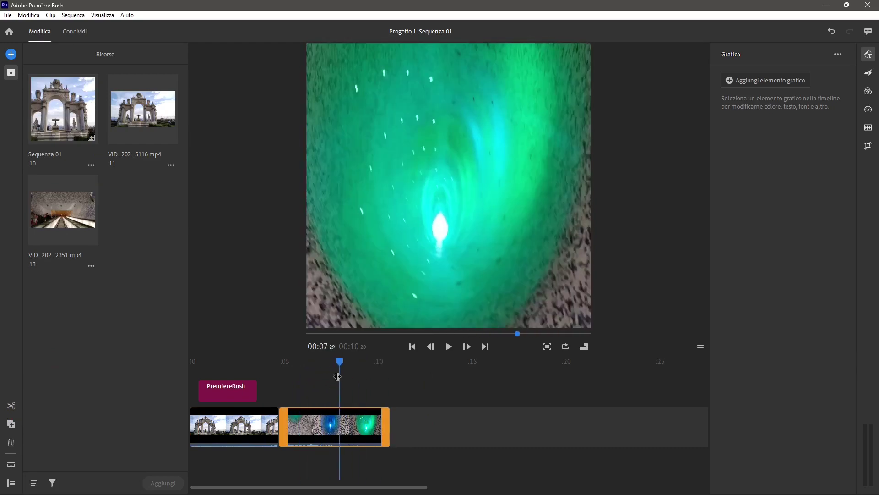
{"action": "left_click", "coordinate": [11, 405]}
{"action": "left_click", "coordinate": [357, 428]}
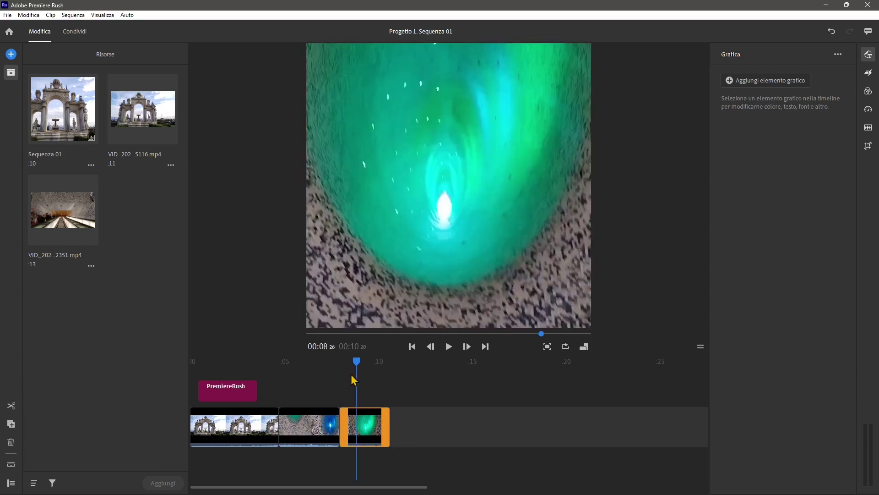
{"action": "left_click_drag", "start_coordinate": [354, 378], "coordinate": [344, 379]}
Delete the split-off end piece so two clips remain, running 00:07:20
{"action": "left_click", "coordinate": [367, 428]}
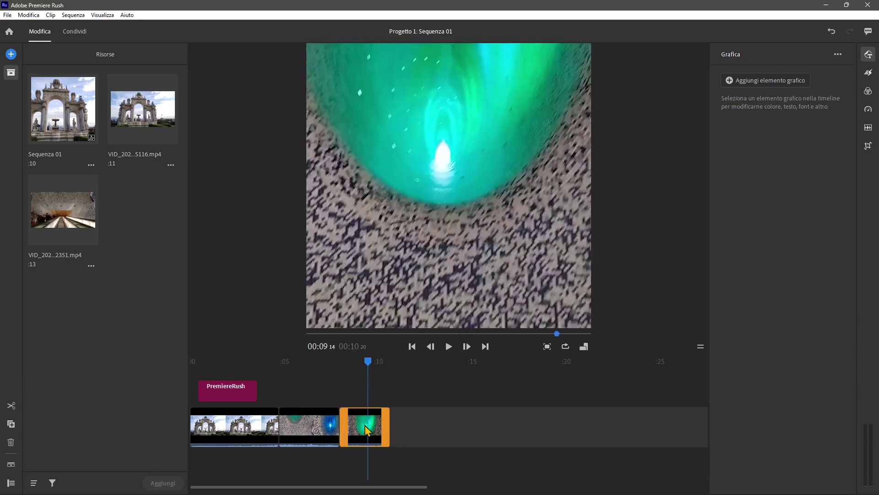
{"action": "left_click", "coordinate": [9, 443]}
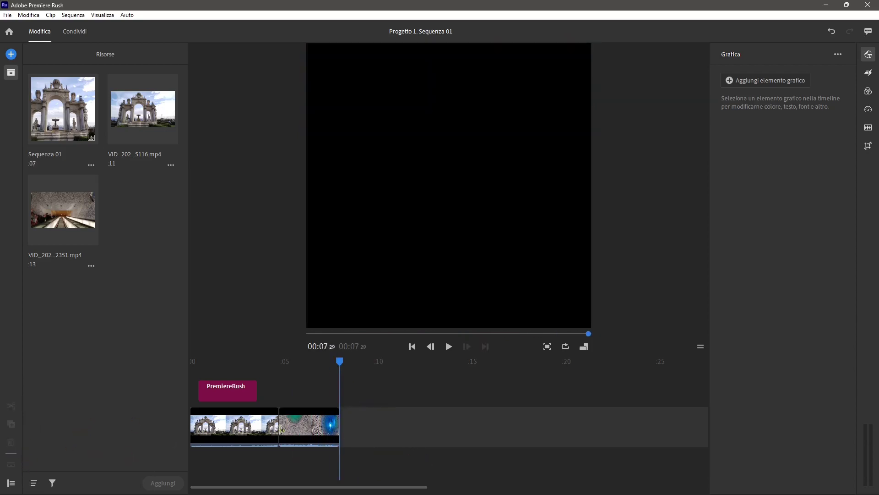
{"action": "left_click", "coordinate": [327, 428]}
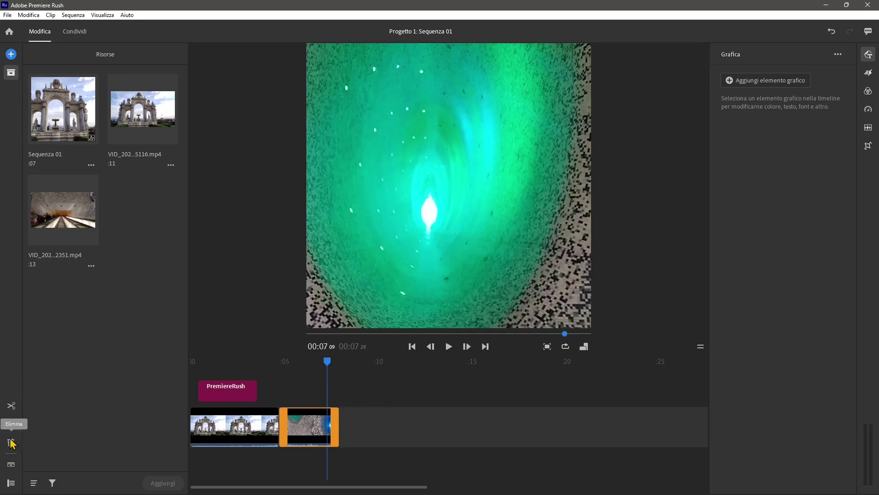
Show audio waveforms and track controls in the timeline
{"action": "left_click", "coordinate": [13, 465]}
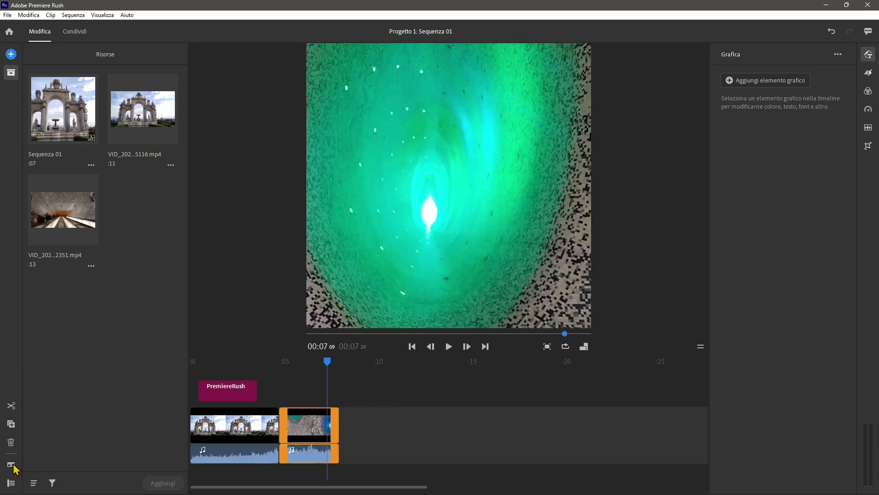
{"action": "left_click", "coordinate": [13, 466]}
{"action": "left_click", "coordinate": [13, 465]}
{"action": "left_click", "coordinate": [14, 465]}
{"action": "left_click", "coordinate": [13, 465]}
{"action": "left_click", "coordinate": [10, 483]}
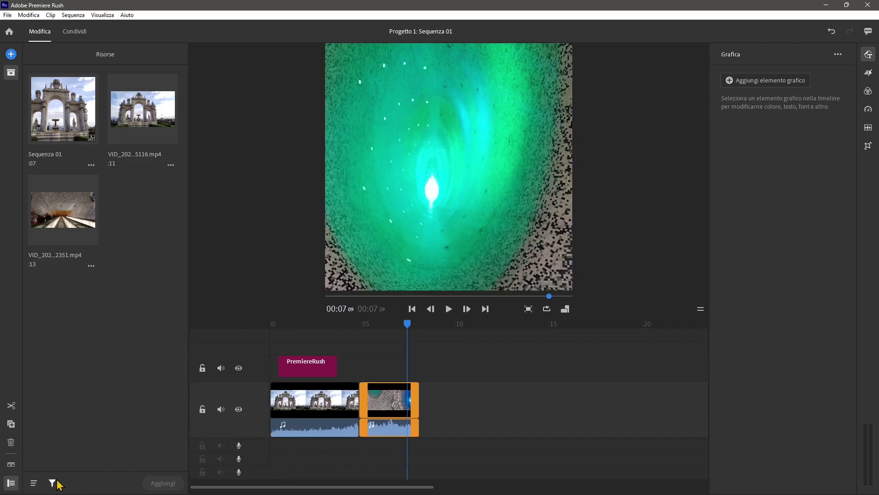
Review the title section and first clip, then bring up the graphics template browser
{"action": "left_click_drag", "start_coordinate": [406, 333], "coordinate": [323, 346]}
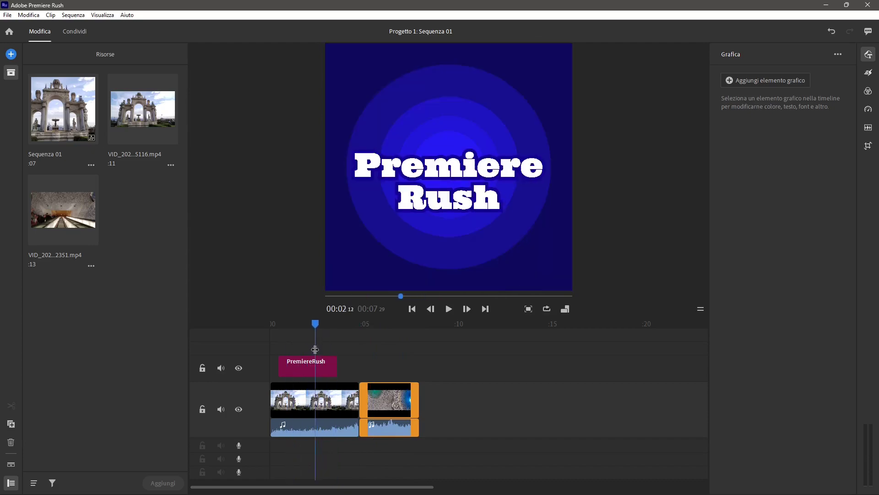
{"action": "mouse_move", "coordinate": [323, 346]}
{"action": "left_mouse_down"}
{"action": "mouse_move", "coordinate": [368, 356]}
{"action": "mouse_move", "coordinate": [357, 358]}
{"action": "left_mouse_up"}
{"action": "left_click", "coordinate": [321, 392]}
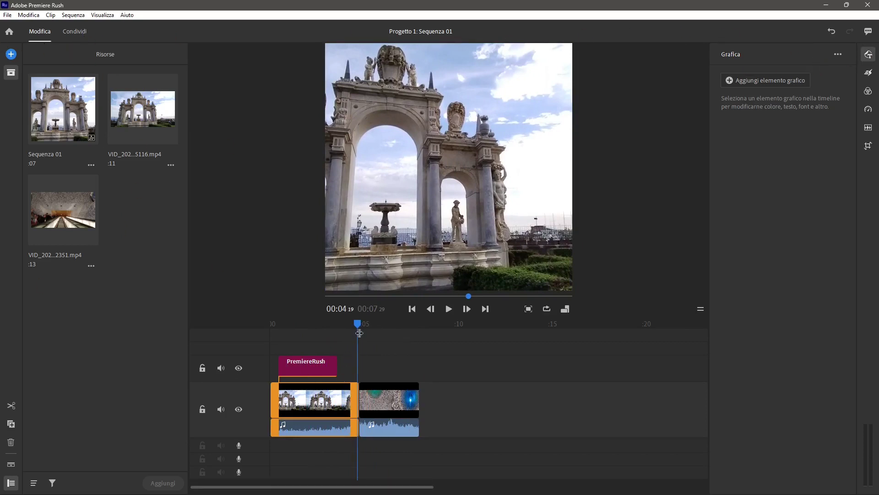
{"action": "left_click_drag", "start_coordinate": [357, 324], "coordinate": [338, 325]}
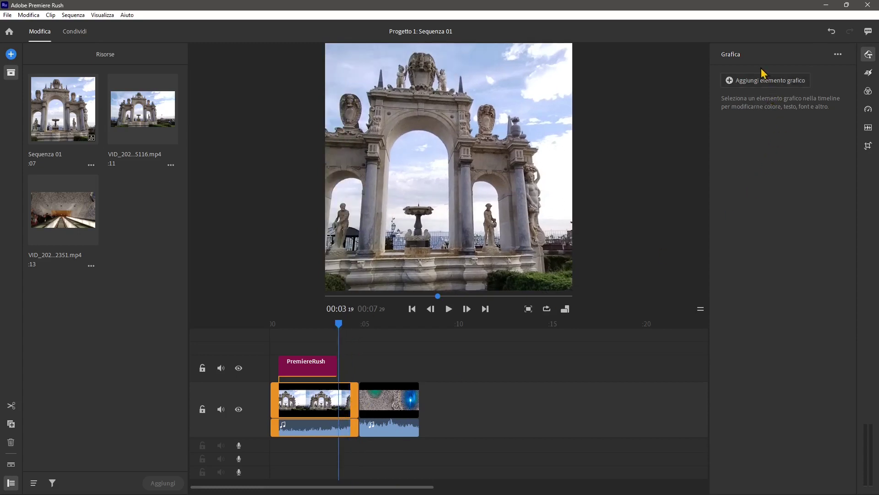
{"action": "left_click", "coordinate": [731, 82]}
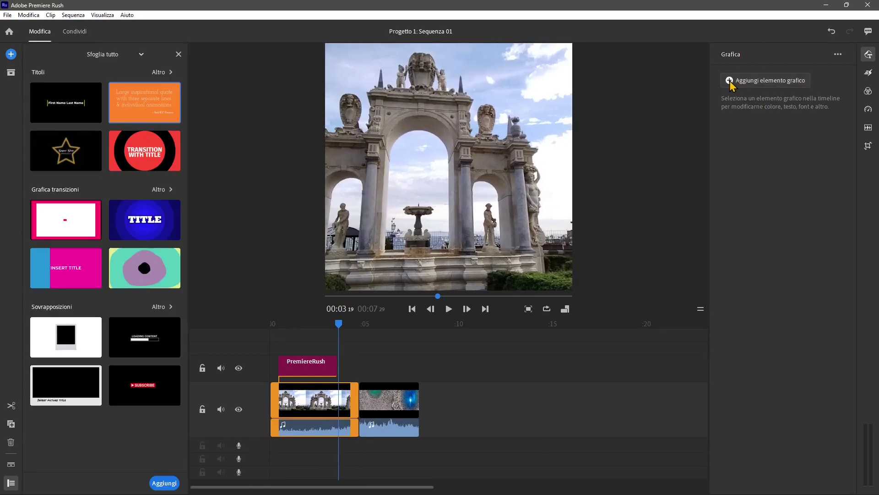
Add the A comparsa da destra transition at the start of the sequence
{"action": "left_click", "coordinate": [869, 73]}
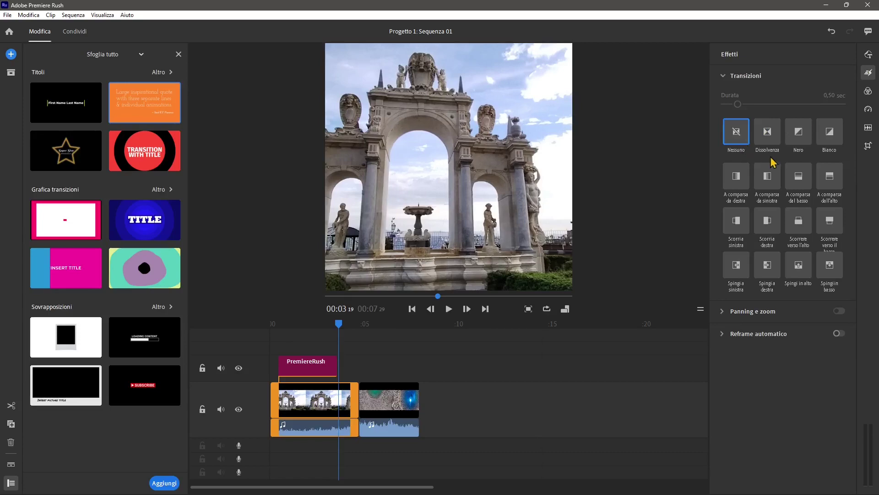
{"action": "left_click", "coordinate": [868, 74]}
{"action": "left_click", "coordinate": [868, 75]}
{"action": "left_click_drag", "start_coordinate": [340, 328], "coordinate": [362, 334]}
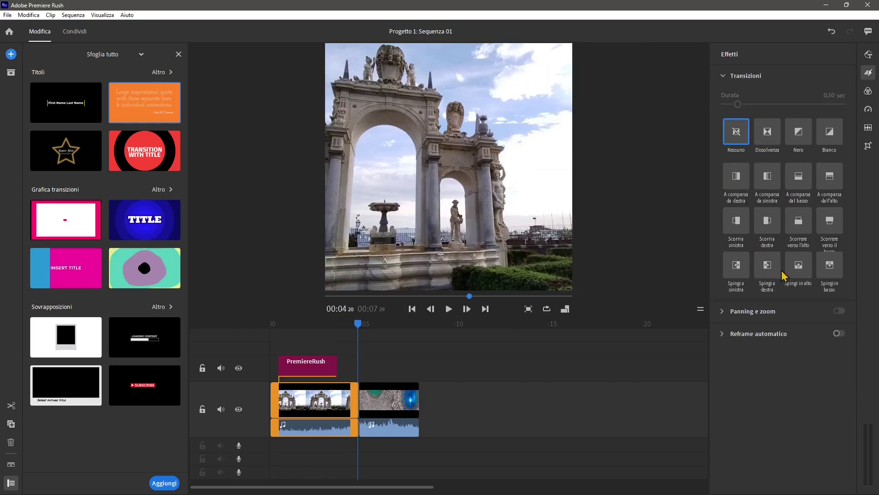
{"action": "left_click_drag", "start_coordinate": [360, 334], "coordinate": [262, 343]}
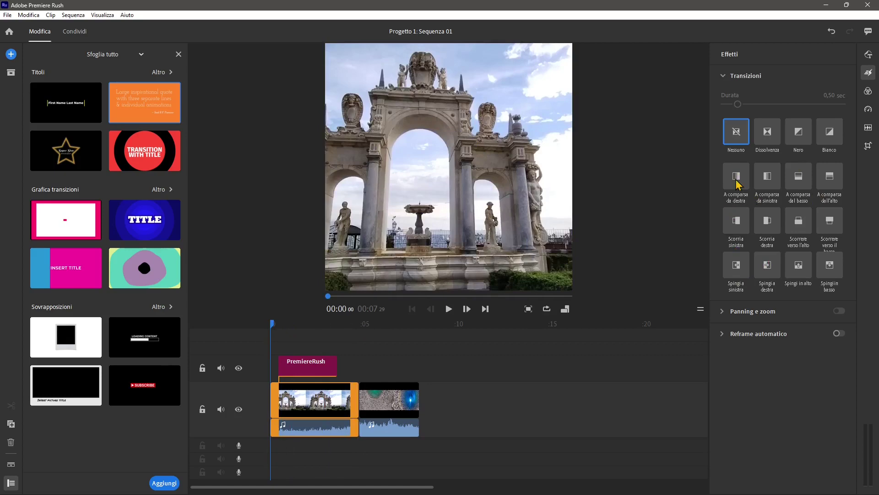
{"action": "left_click_drag", "start_coordinate": [738, 184], "coordinate": [277, 399]}
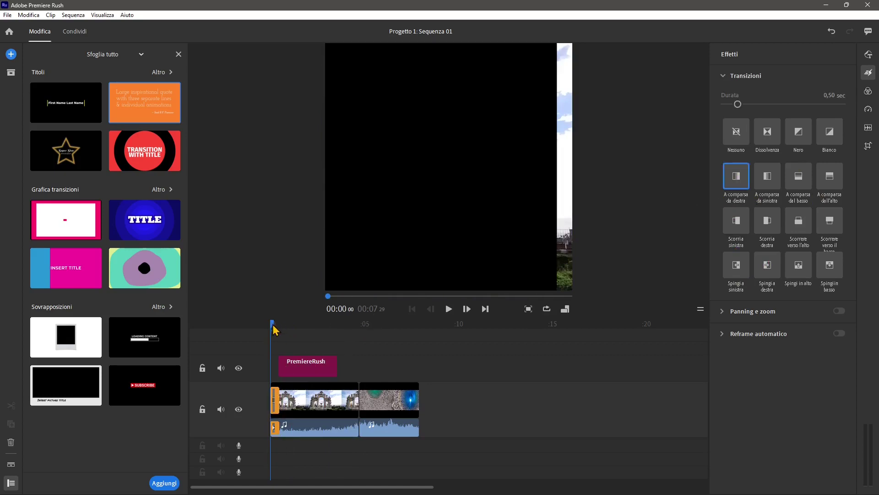
{"action": "left_click_drag", "start_coordinate": [273, 329], "coordinate": [285, 339]}
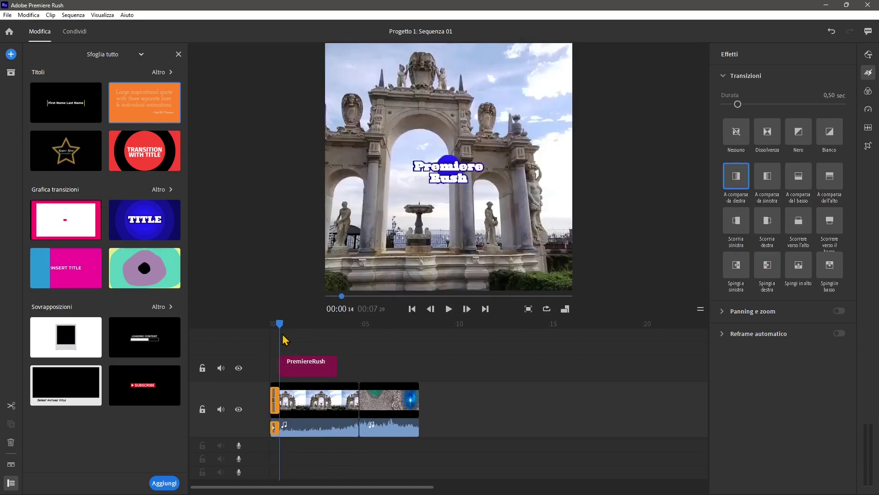
{"action": "left_click_drag", "start_coordinate": [284, 339], "coordinate": [364, 357]}
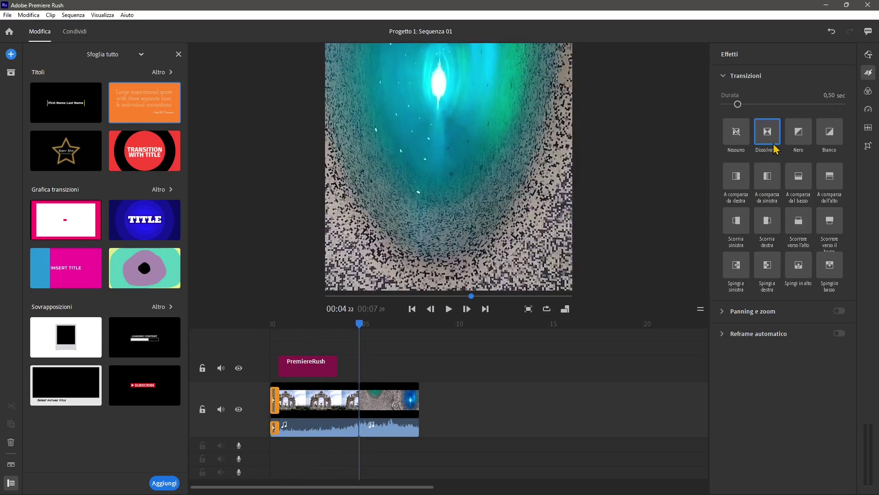
Add a 0.50-second Dissolvenza between the clips and expand the first clip's Reframe automatico settings
{"action": "left_click_drag", "start_coordinate": [767, 148], "coordinate": [362, 399]}
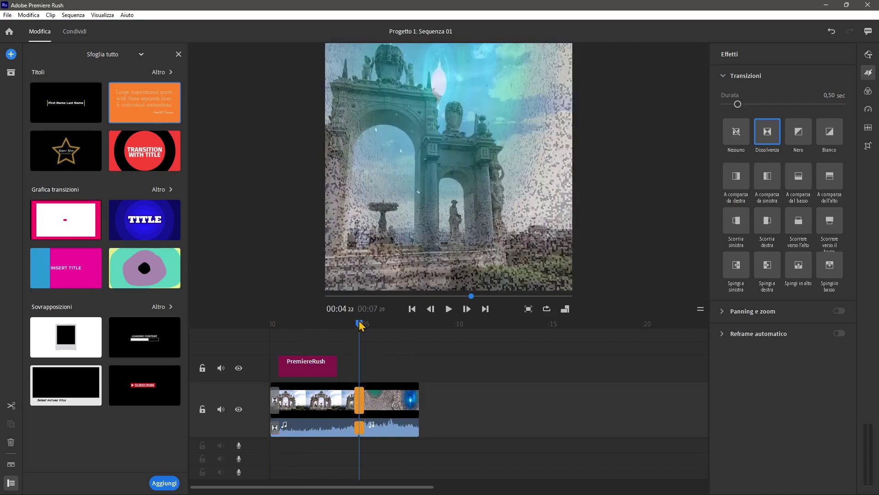
{"action": "mouse_move", "coordinate": [341, 334]}
{"action": "left_mouse_down"}
{"action": "mouse_move", "coordinate": [363, 336]}
{"action": "mouse_move", "coordinate": [301, 349]}
{"action": "left_mouse_up"}
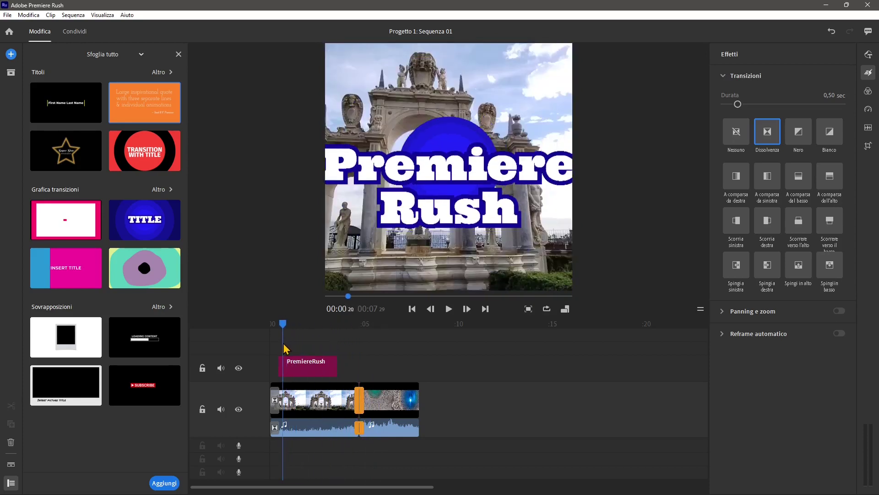
{"action": "left_click_drag", "start_coordinate": [301, 348], "coordinate": [282, 348]}
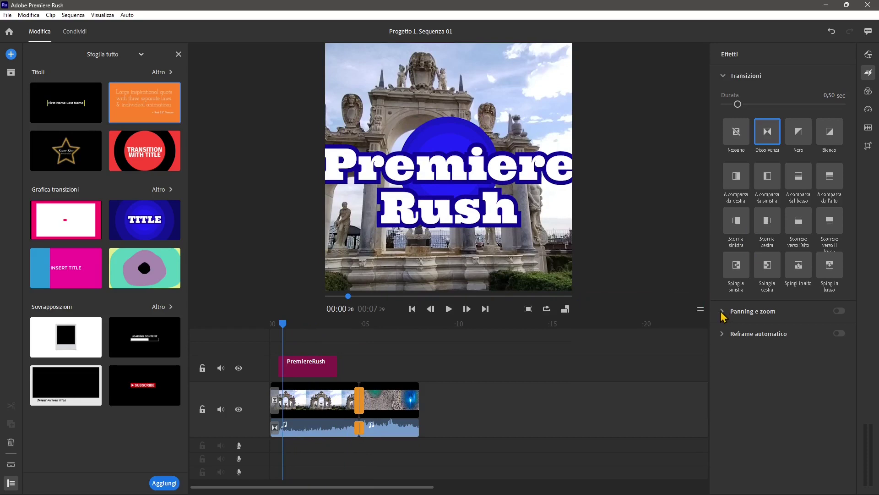
{"action": "left_click", "coordinate": [334, 403]}
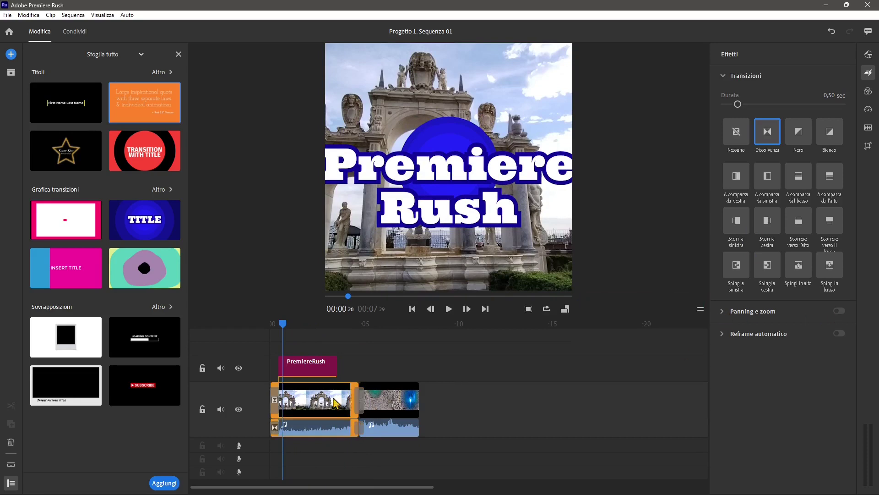
{"action": "left_click", "coordinate": [729, 338]}
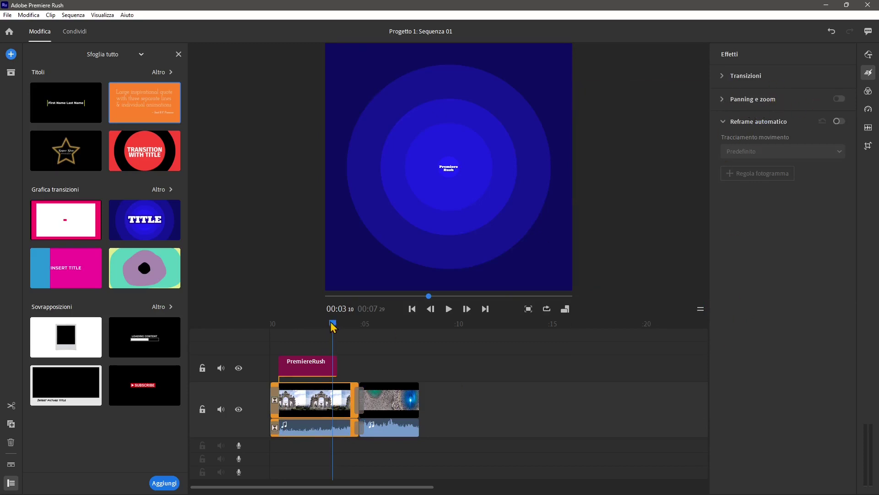
Enable Reframe automatico with Predefinito motion tracking on the first and second clips
{"action": "left_click_drag", "start_coordinate": [333, 326], "coordinate": [284, 326]}
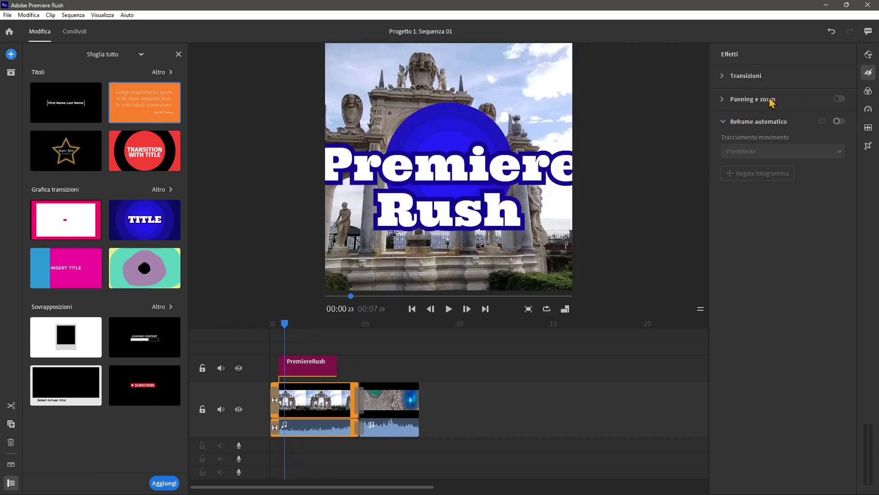
{"action": "left_click", "coordinate": [839, 121]}
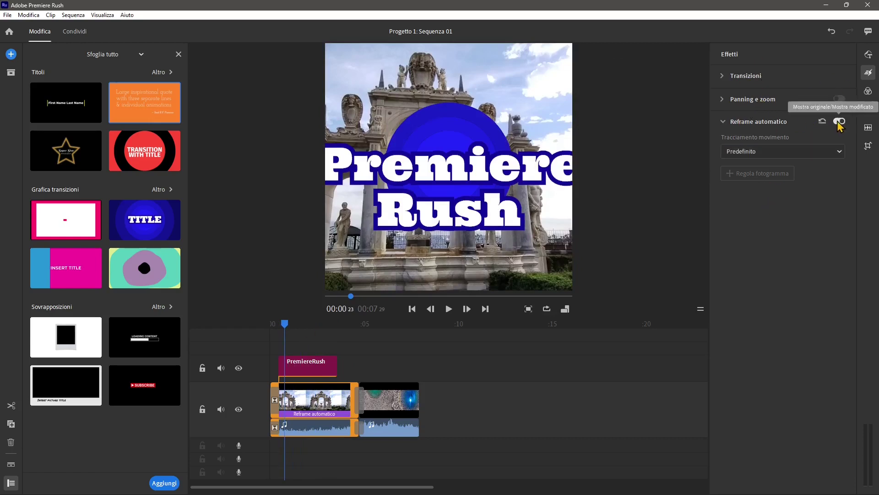
{"action": "left_click", "coordinate": [801, 156]}
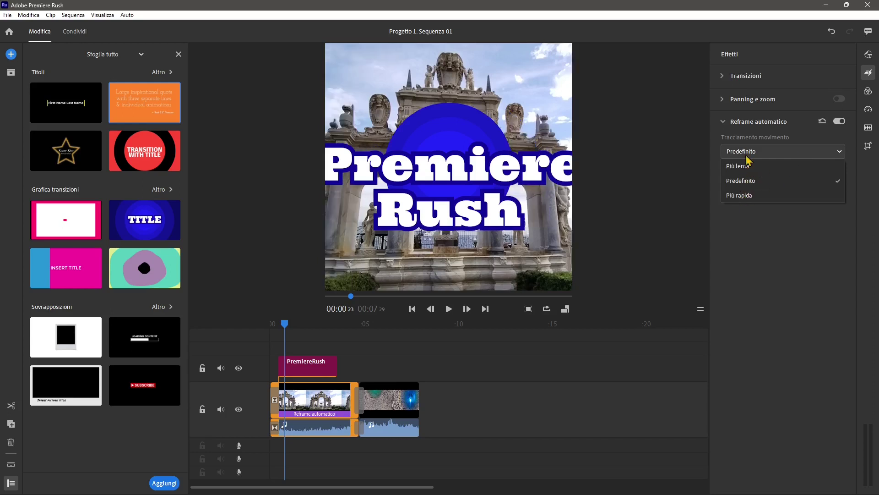
{"action": "left_click", "coordinate": [755, 262]}
{"action": "mouse_move", "coordinate": [289, 332]}
{"action": "left_mouse_down"}
{"action": "mouse_move", "coordinate": [300, 349]}
{"action": "mouse_move", "coordinate": [386, 386]}
{"action": "left_mouse_up"}
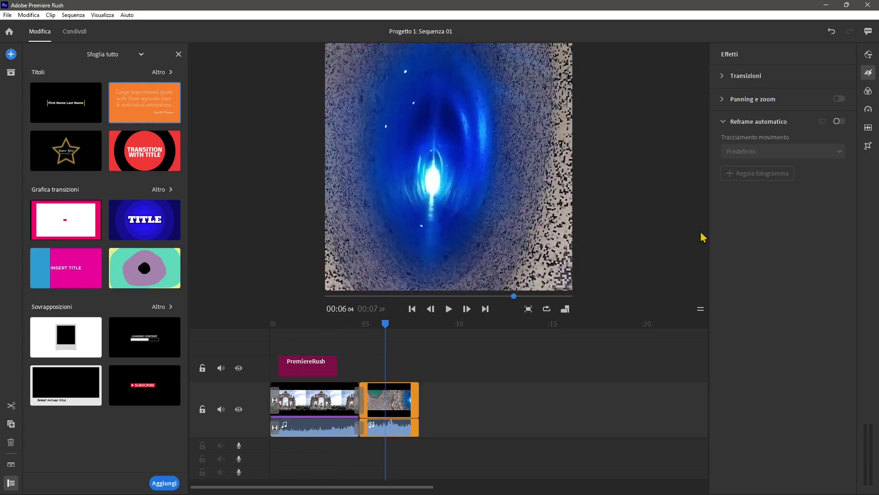
{"action": "left_click", "coordinate": [839, 122]}
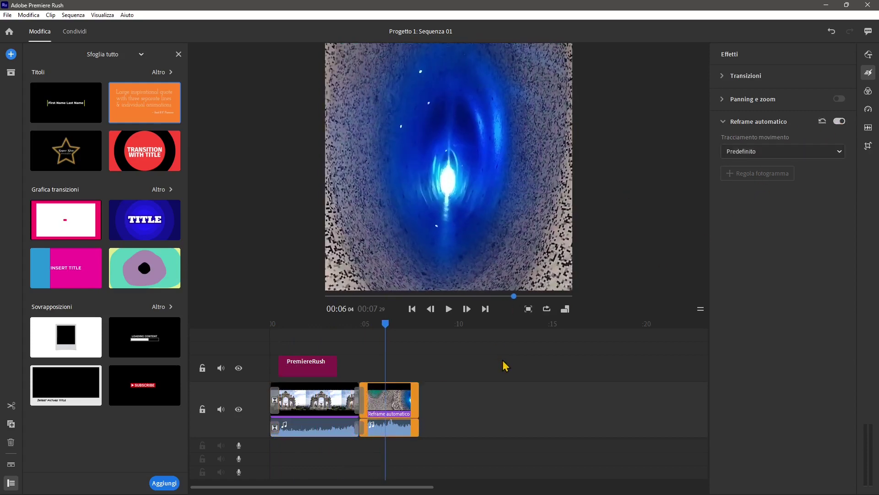
{"action": "mouse_move", "coordinate": [382, 336]}
{"action": "left_mouse_down"}
{"action": "mouse_move", "coordinate": [398, 339]}
{"action": "mouse_move", "coordinate": [351, 350]}
{"action": "left_mouse_up"}
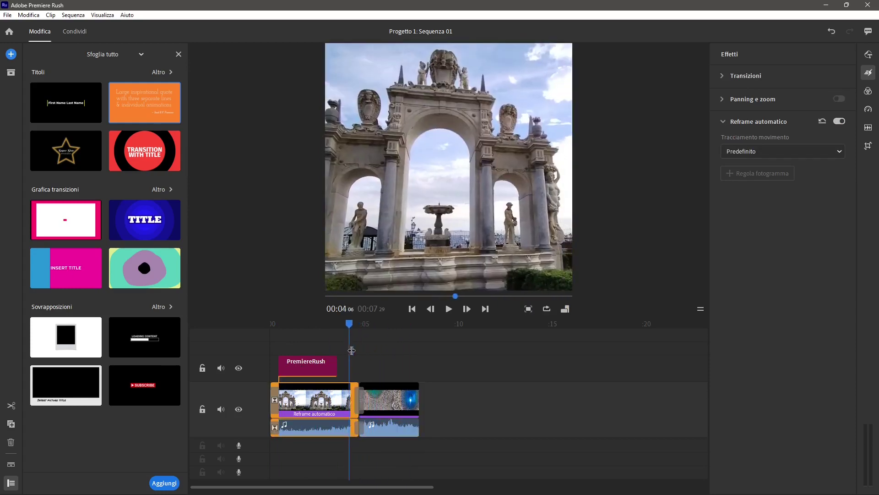
Preview the Cinematica, Ombra profonda, Vegetazione, Toni magenta, Mono freddo, Magenta, Mono and Moody presets
{"action": "left_click", "coordinate": [869, 91]}
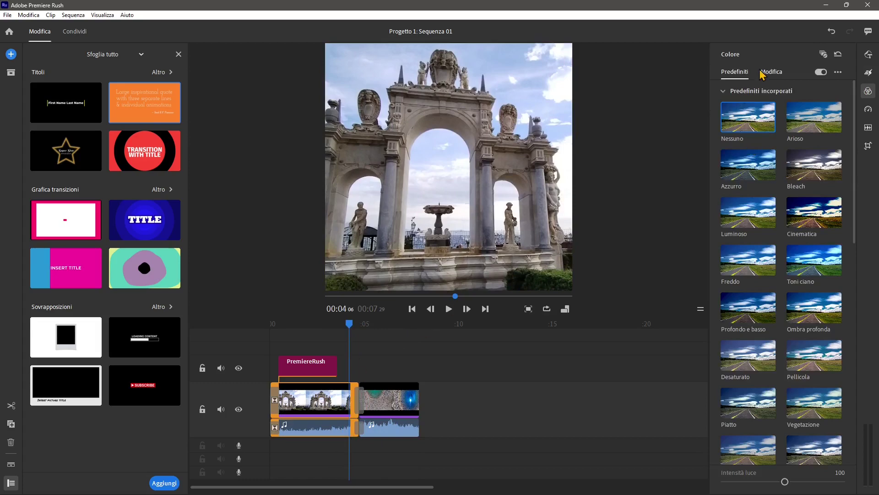
{"action": "scroll", "coordinate": [789, 325], "scroll_direction": "down", "scroll_amount": 1}
{"action": "scroll", "coordinate": [793, 220], "scroll_direction": "down", "scroll_amount": 1}
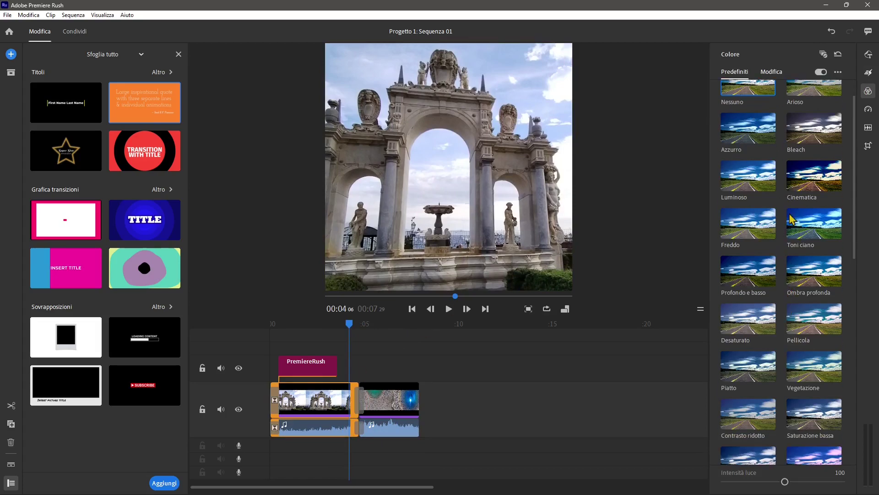
{"action": "left_click", "coordinate": [804, 181]}
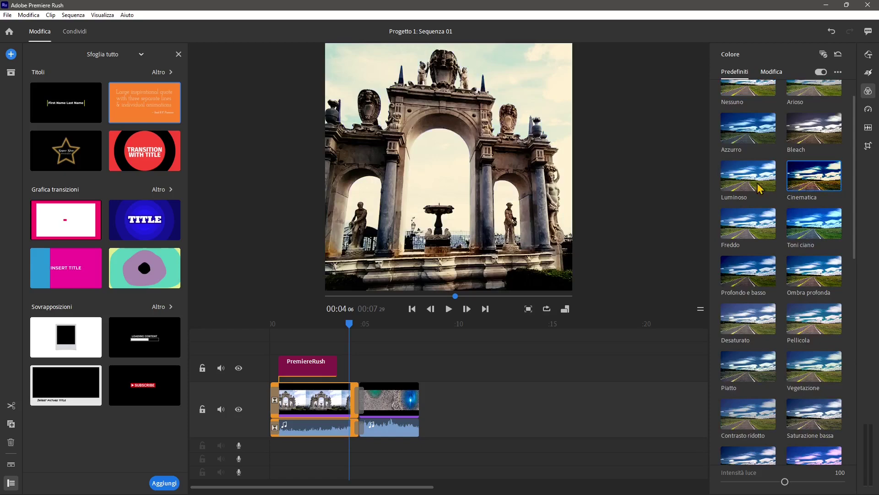
{"action": "left_click", "coordinate": [818, 278]}
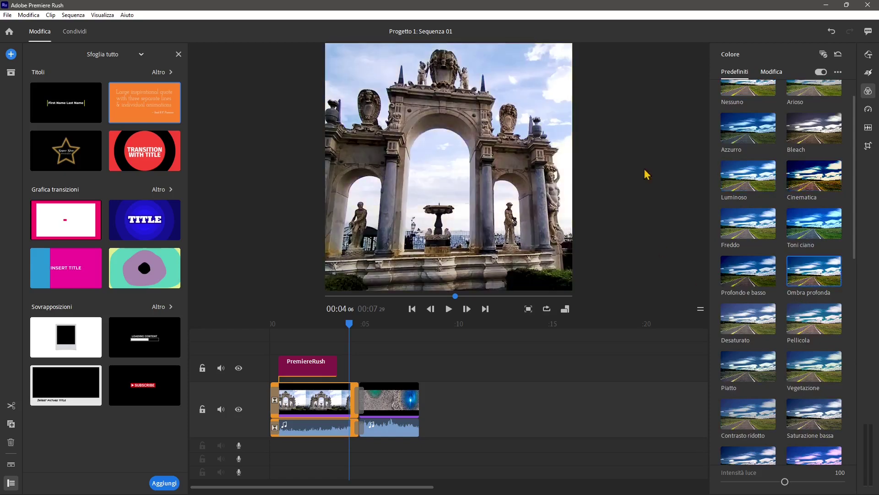
{"action": "scroll", "coordinate": [776, 327], "scroll_direction": "down", "scroll_amount": 1}
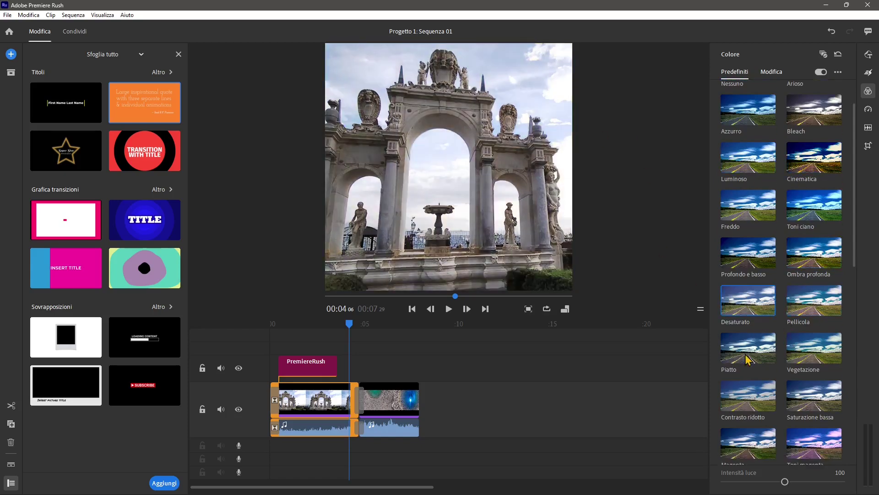
{"action": "left_click", "coordinate": [818, 350]}
{"action": "scroll", "coordinate": [829, 389], "scroll_direction": "down", "scroll_amount": 2}
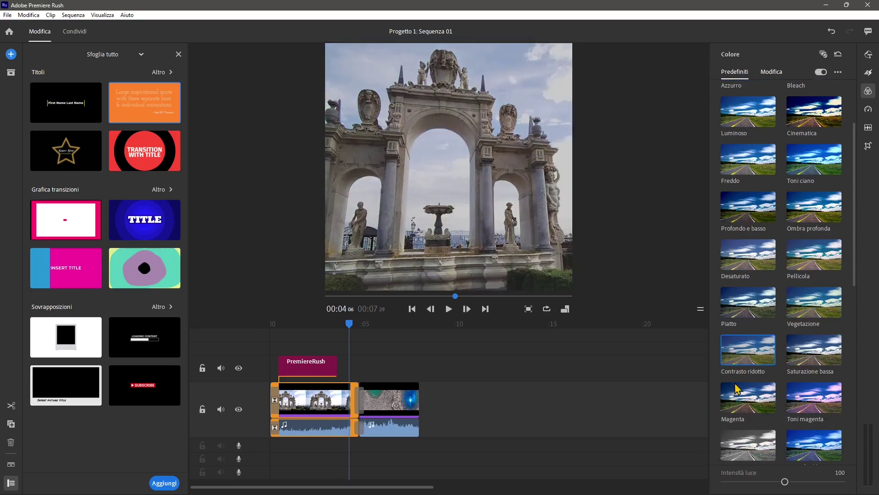
{"action": "left_click", "coordinate": [826, 400]}
{"action": "scroll", "coordinate": [742, 399], "scroll_direction": "down", "scroll_amount": 1}
{"action": "left_click", "coordinate": [795, 418]}
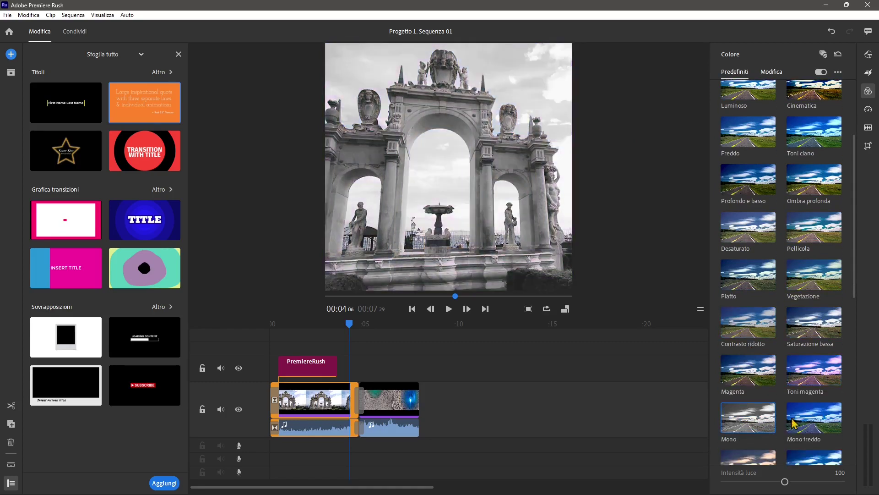
{"action": "scroll", "coordinate": [806, 424], "scroll_direction": "down", "scroll_amount": 1}
{"action": "left_click", "coordinate": [742, 357]}
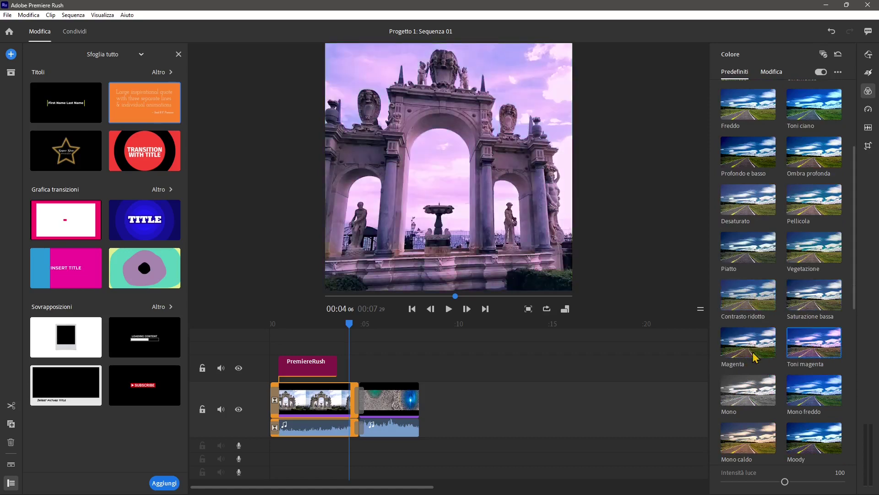
{"action": "left_click", "coordinate": [753, 403]}
{"action": "scroll", "coordinate": [753, 404], "scroll_direction": "down", "scroll_amount": 1}
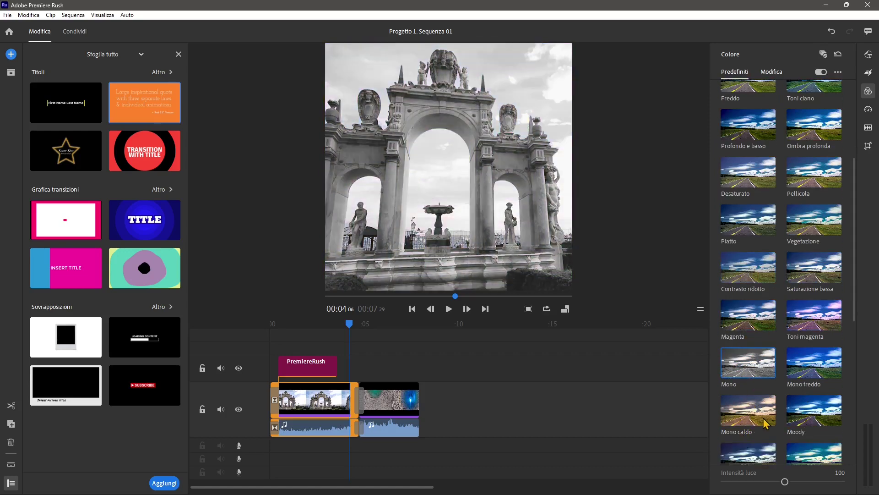
{"action": "scroll", "coordinate": [765, 420], "scroll_direction": "down", "scroll_amount": 1}
{"action": "left_click", "coordinate": [816, 407]}
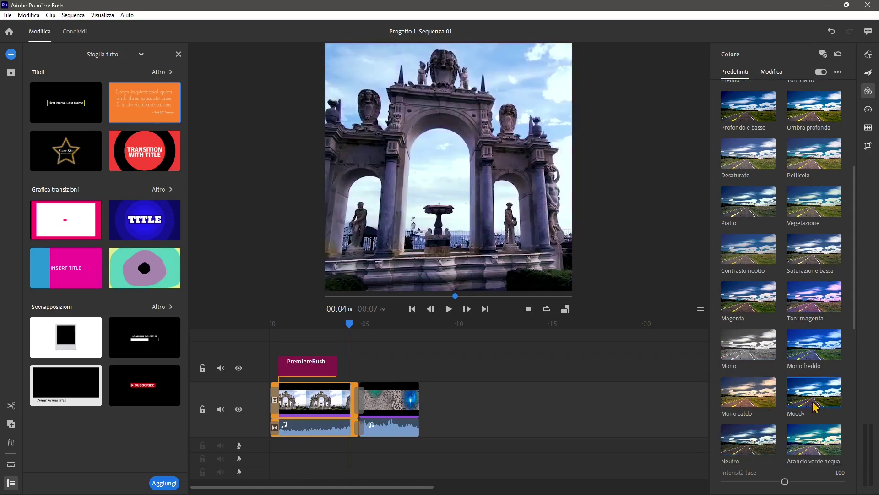
Preview the SL Fuji, SL Kodak, Matrice SL, SL Noir 1 and 2, Slavato and Mandarino presets
{"action": "scroll", "coordinate": [751, 418], "scroll_direction": "down", "scroll_amount": 1}
{"action": "scroll", "coordinate": [751, 418], "scroll_direction": "down", "scroll_amount": 2}
{"action": "scroll", "coordinate": [747, 418], "scroll_direction": "down", "scroll_amount": 1}
{"action": "left_click", "coordinate": [746, 418]}
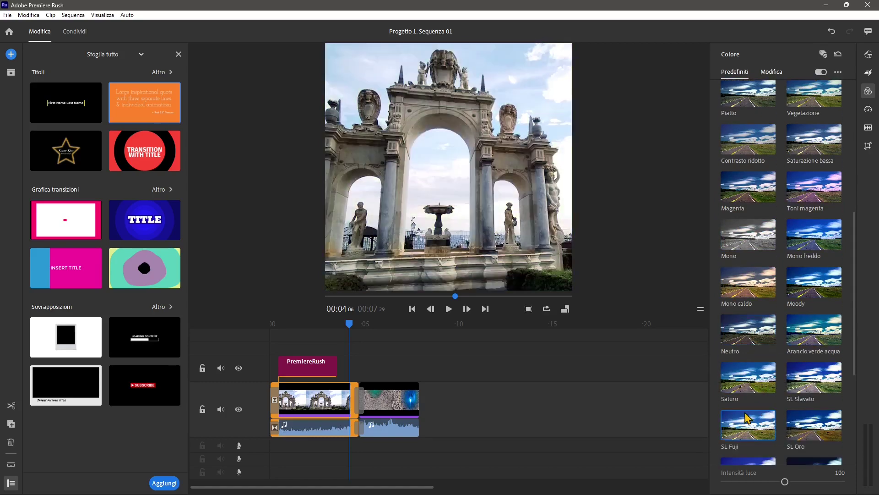
{"action": "left_click", "coordinate": [814, 435]}
{"action": "scroll", "coordinate": [779, 426], "scroll_direction": "down", "scroll_amount": 3}
{"action": "left_click", "coordinate": [748, 394]}
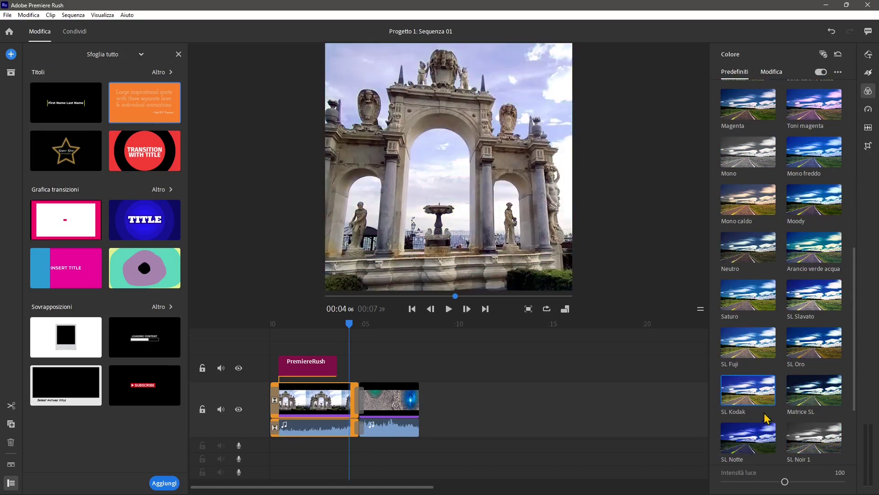
{"action": "left_click", "coordinate": [810, 388]}
{"action": "scroll", "coordinate": [810, 388], "scroll_direction": "down", "scroll_amount": 2}
{"action": "left_click", "coordinate": [807, 425]}
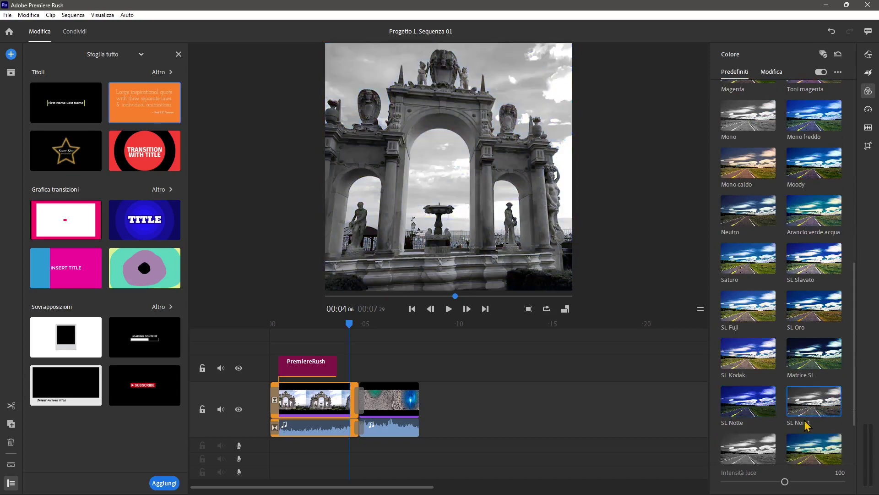
{"action": "scroll", "coordinate": [797, 424], "scroll_direction": "down", "scroll_amount": 2}
{"action": "left_click", "coordinate": [760, 419]}
{"action": "scroll", "coordinate": [759, 432], "scroll_direction": "down", "scroll_amount": 2}
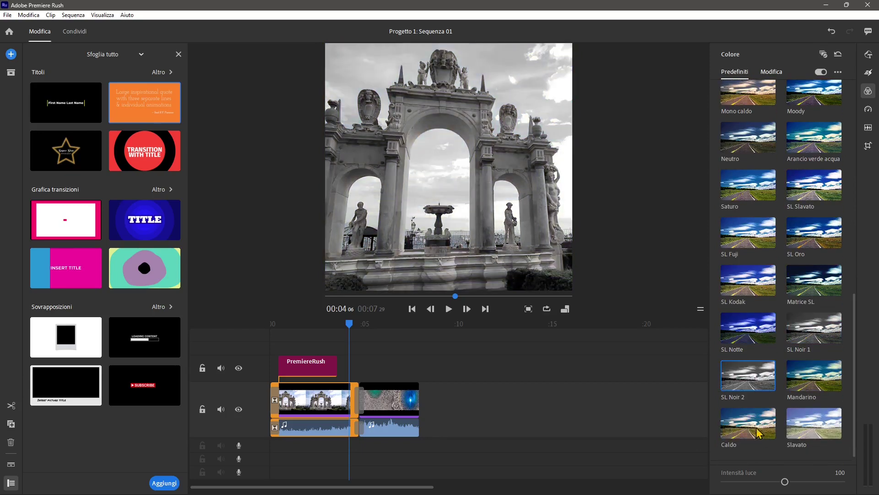
{"action": "left_click", "coordinate": [820, 433]}
{"action": "left_click", "coordinate": [811, 388]}
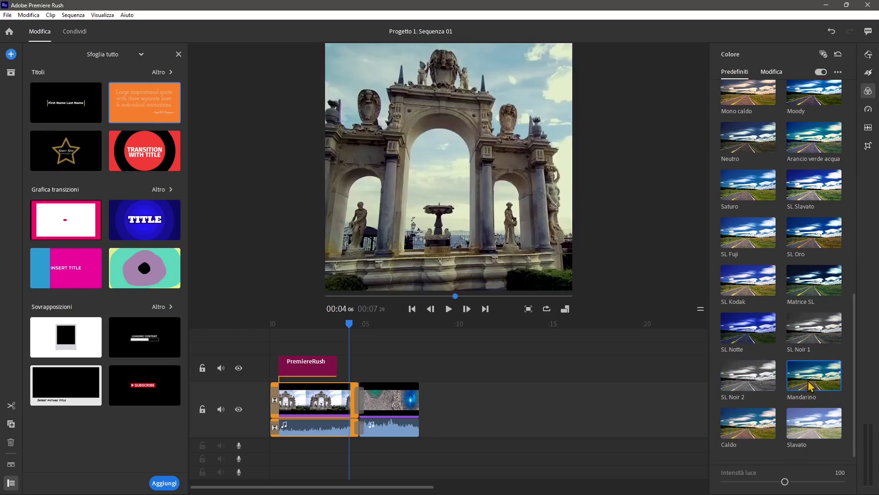
{"action": "left_click", "coordinate": [812, 350]}
Apply SL Notte to the fountain clip and lower its intensity to 42
{"action": "left_click", "coordinate": [754, 336]}
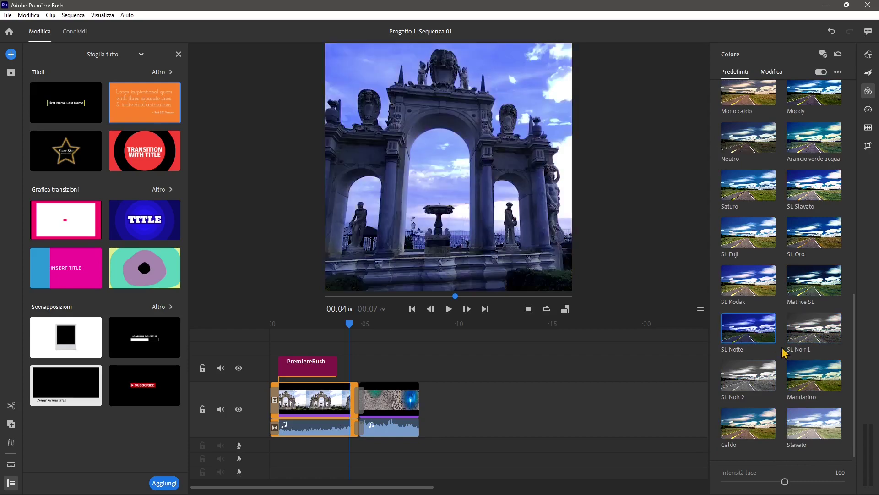
{"action": "mouse_move", "coordinate": [785, 481]}
{"action": "left_mouse_down"}
{"action": "mouse_move", "coordinate": [816, 481]}
{"action": "mouse_move", "coordinate": [749, 481]}
{"action": "left_mouse_up"}
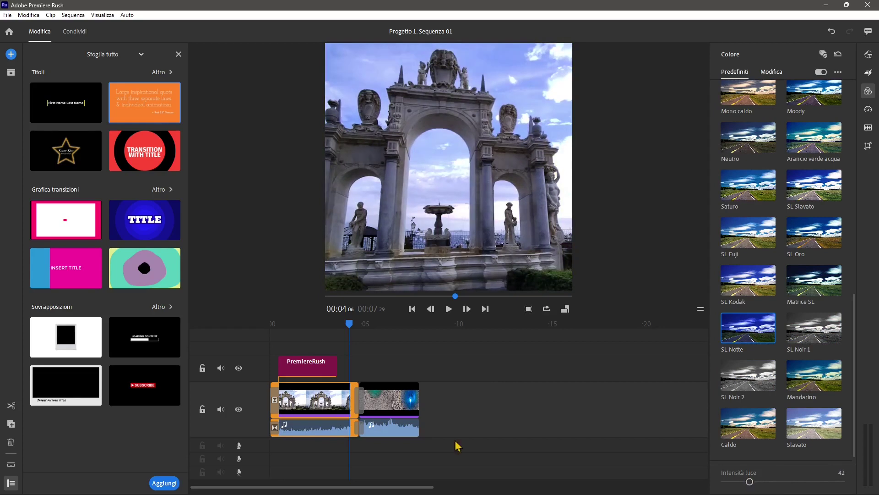
{"action": "left_click_drag", "start_coordinate": [349, 339], "coordinate": [284, 338]}
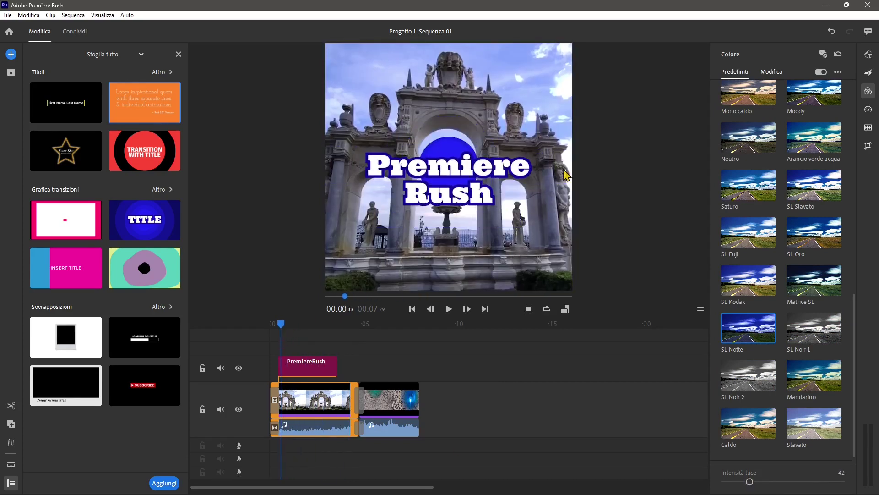
{"action": "scroll", "coordinate": [854, 346], "scroll_direction": "up", "scroll_amount": 5}
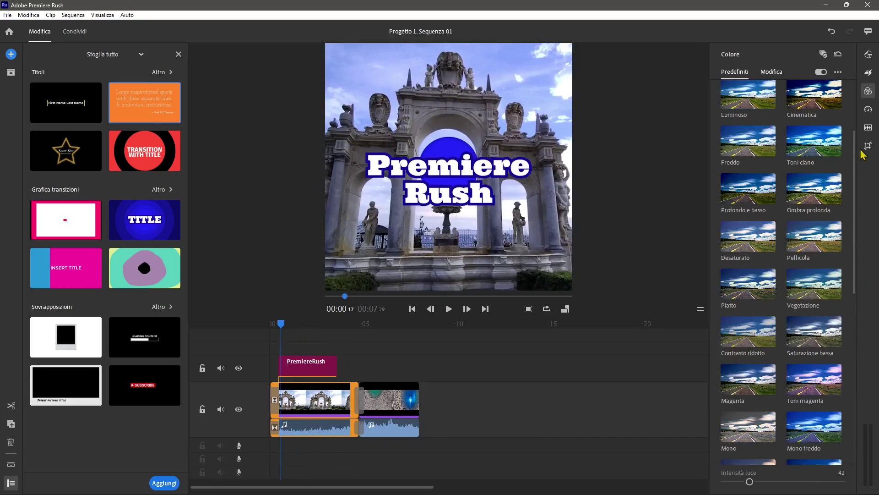
Set the clip speed to 118% and preview the sequence playback
{"action": "left_click", "coordinate": [868, 111]}
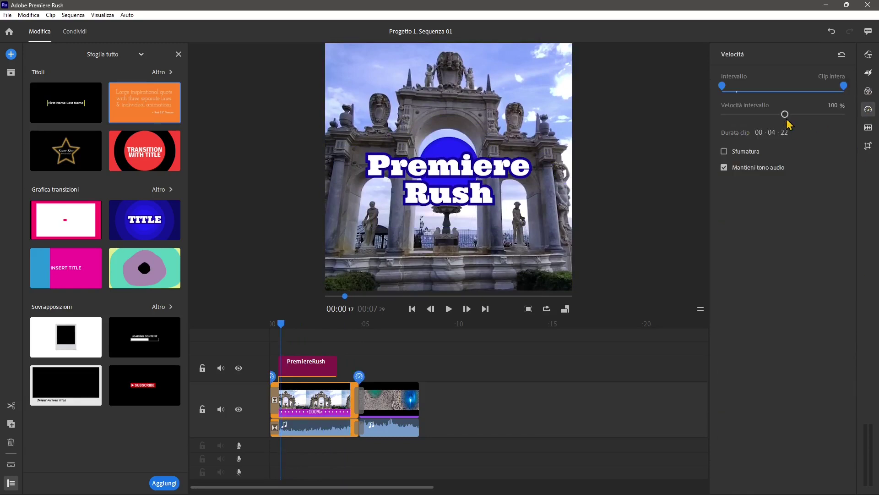
{"action": "left_click_drag", "start_coordinate": [785, 114], "coordinate": [774, 116]}
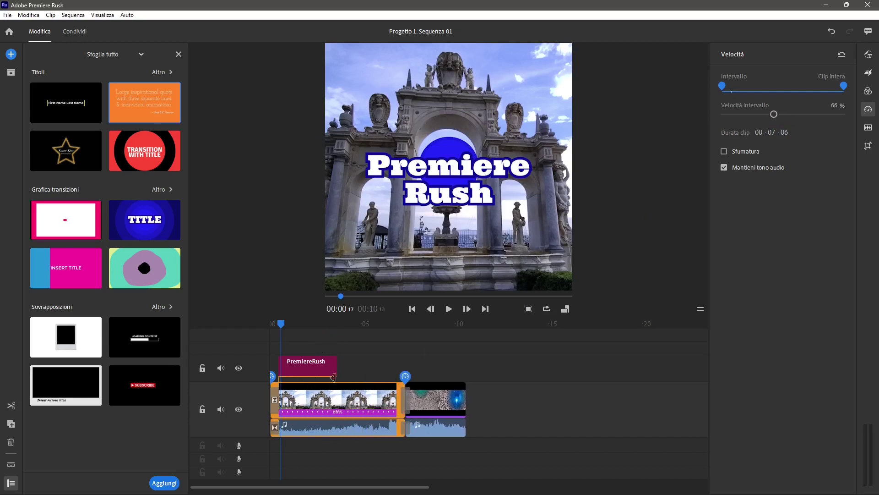
{"action": "key", "text": "space"}
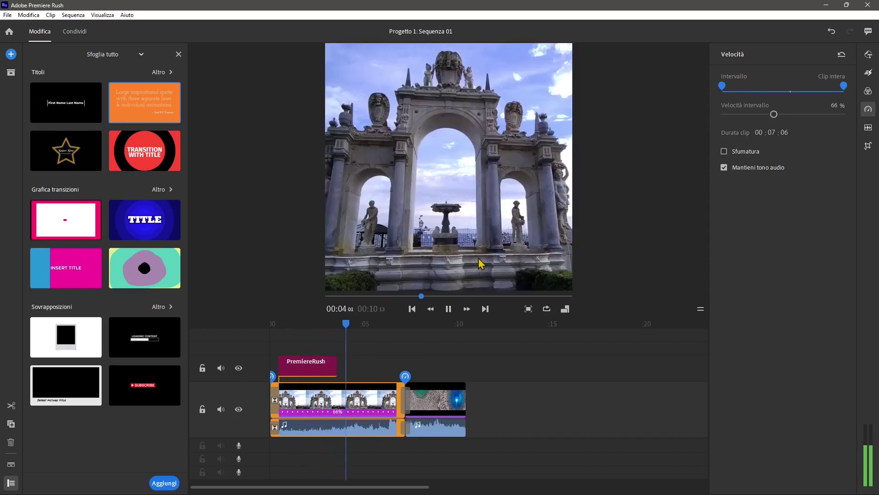
{"action": "key", "text": "space"}
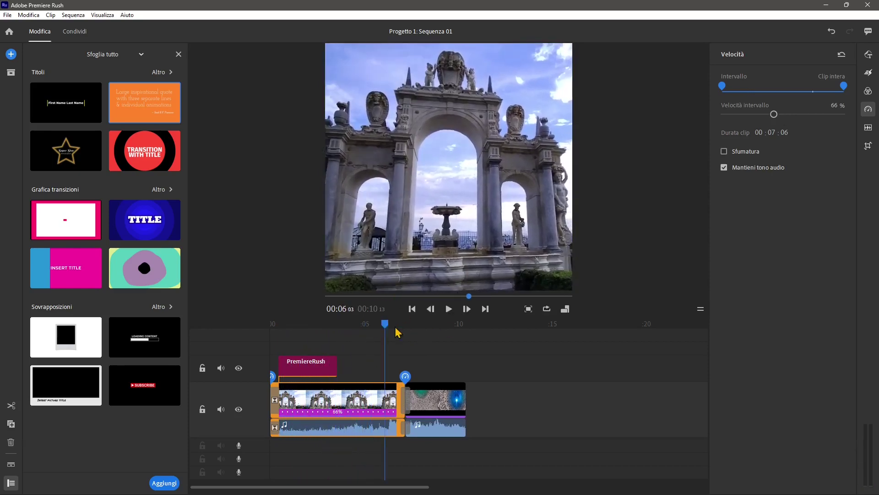
Slow the second clip's range speed to 62%
{"action": "left_click", "coordinate": [421, 399]}
{"action": "left_click_drag", "start_coordinate": [781, 121], "coordinate": [769, 115]}
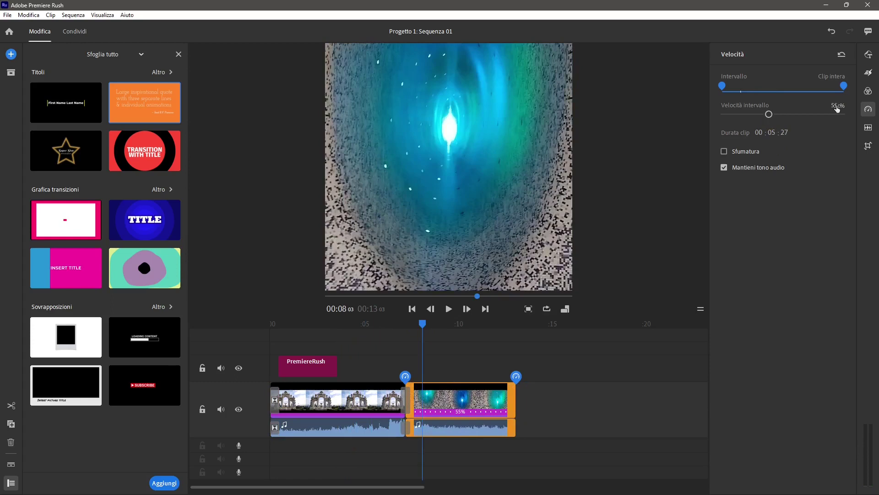
{"action": "mouse_move", "coordinate": [769, 115]}
{"action": "left_mouse_down"}
{"action": "mouse_move", "coordinate": [834, 116]}
{"action": "mouse_move", "coordinate": [773, 115]}
{"action": "left_mouse_up"}
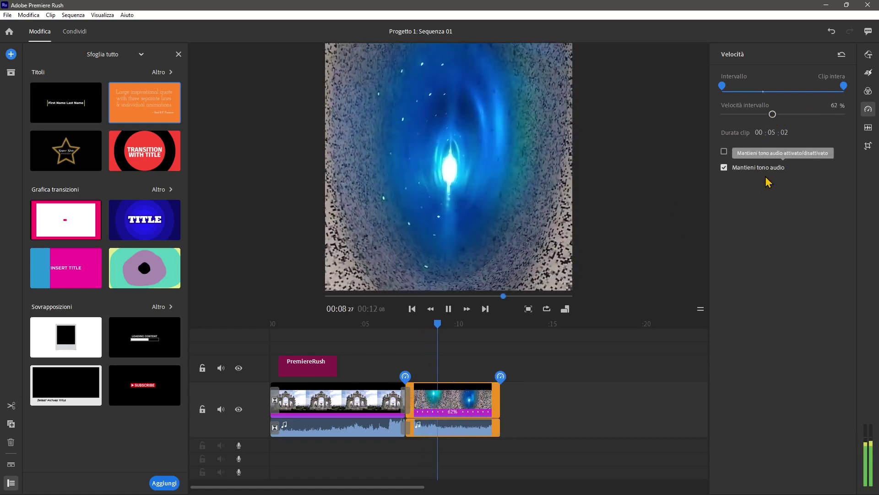
{"action": "left_click", "coordinate": [459, 170]}
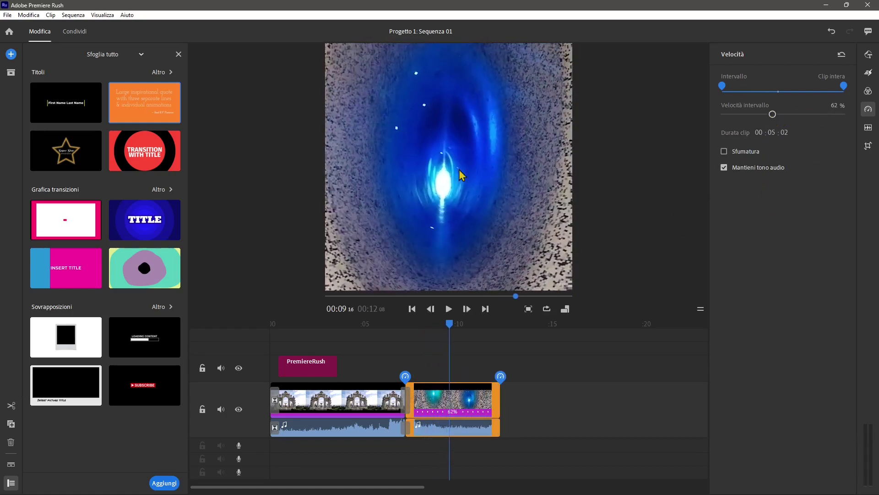
Enable 0.5-second speed ramping and play back the second clip to check it
{"action": "left_click", "coordinate": [724, 151]}
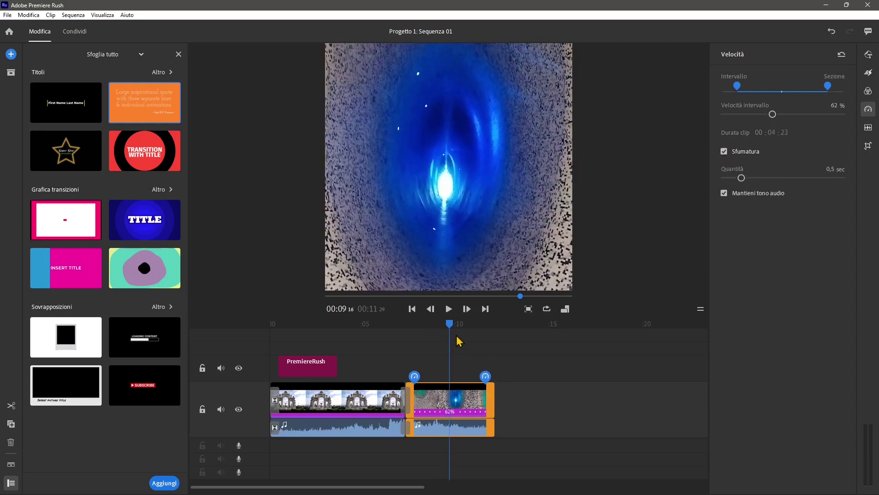
{"action": "left_click_drag", "start_coordinate": [436, 327], "coordinate": [426, 337]}
{"action": "key", "text": "space"}
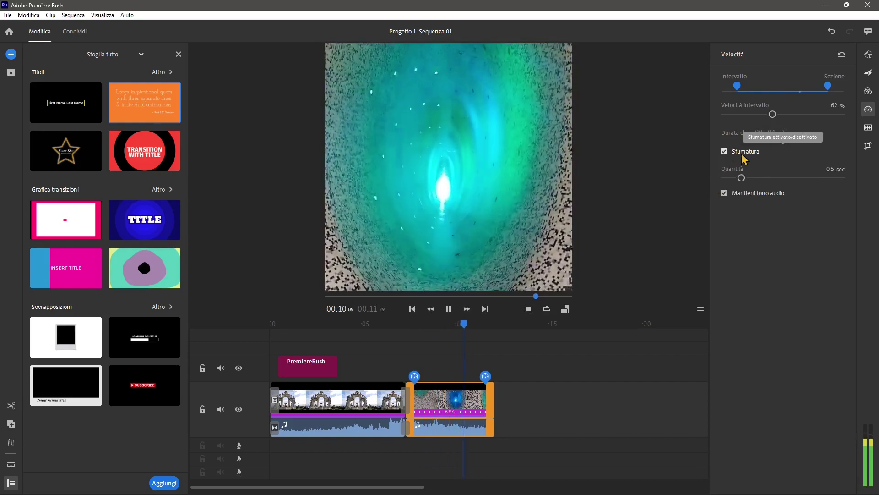
{"action": "key", "text": "space"}
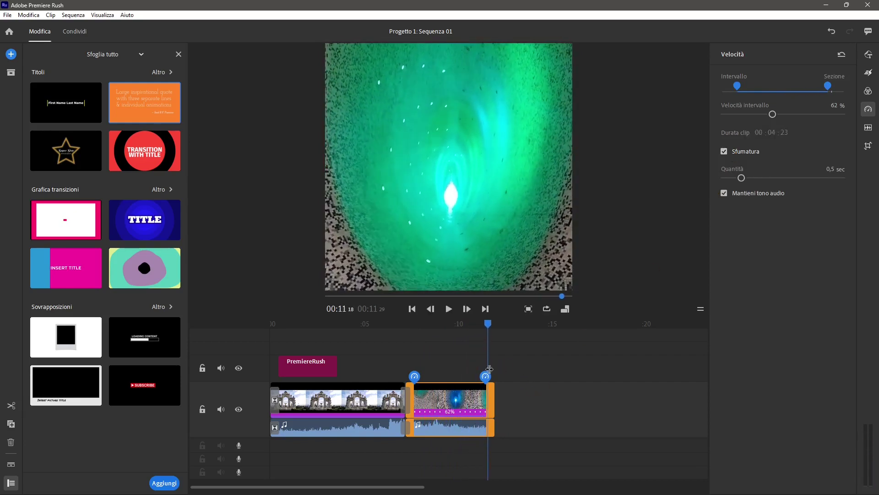
{"action": "left_click_drag", "start_coordinate": [494, 330], "coordinate": [371, 328]}
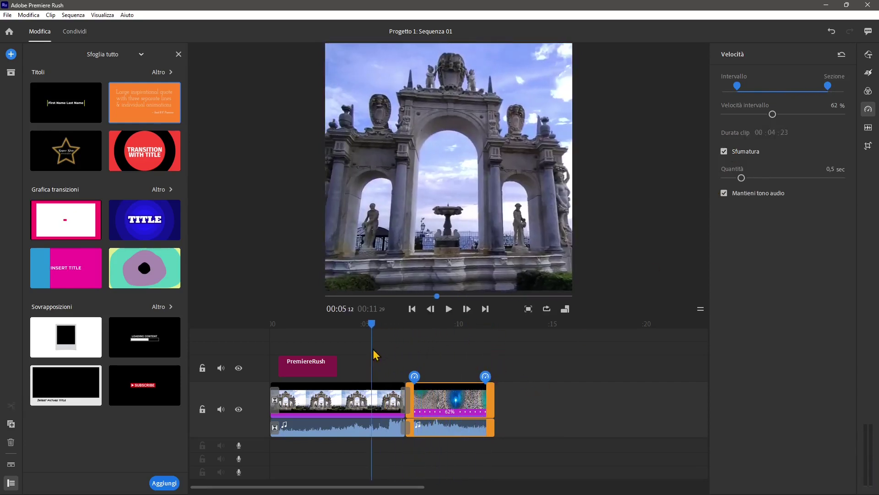
Set the fountain clip's audio to Voce with echo reduction, noise reduction and sound balancing on
{"action": "left_click", "coordinate": [869, 127]}
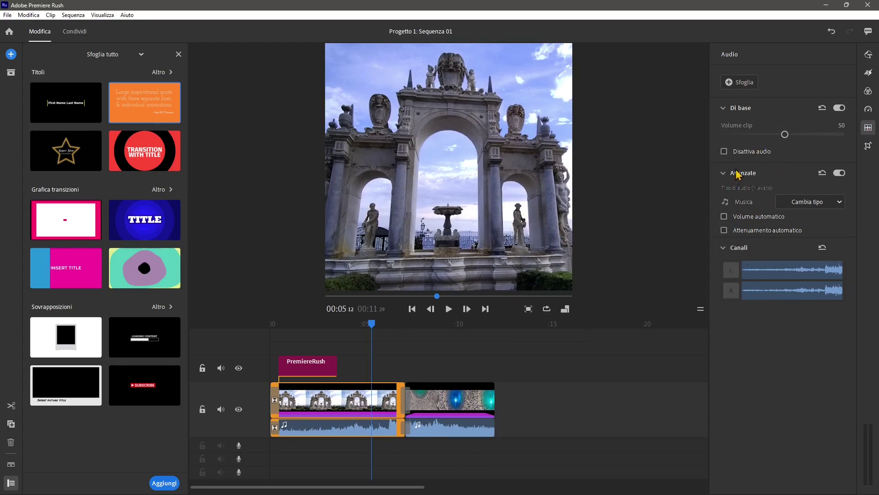
{"action": "left_click", "coordinate": [809, 204]}
{"action": "left_click", "coordinate": [801, 218]}
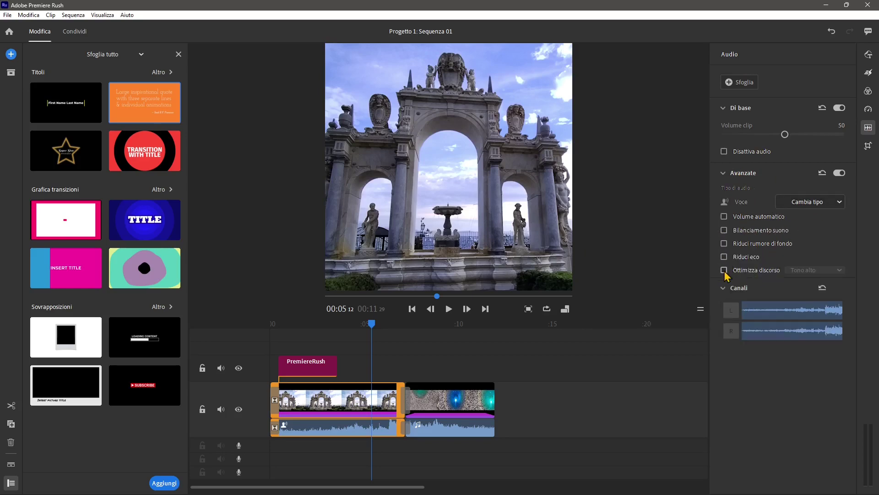
{"action": "left_click", "coordinate": [724, 257]}
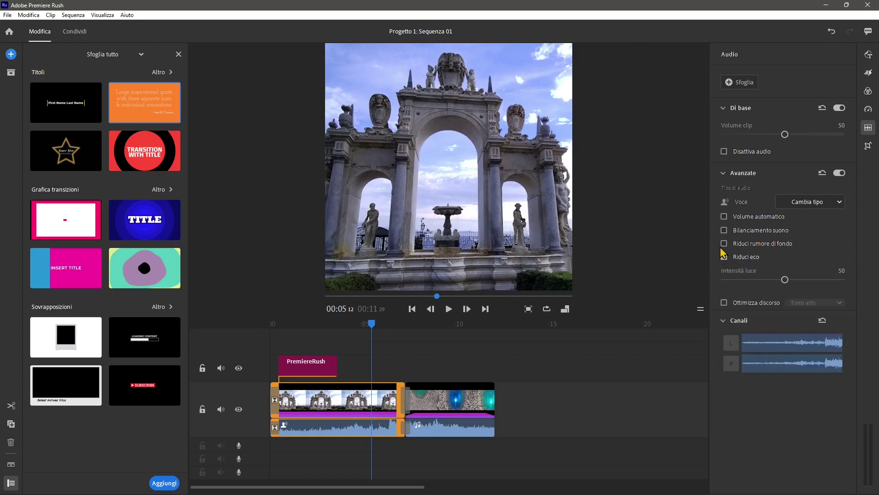
{"action": "left_click", "coordinate": [725, 243]}
{"action": "left_click", "coordinate": [724, 230]}
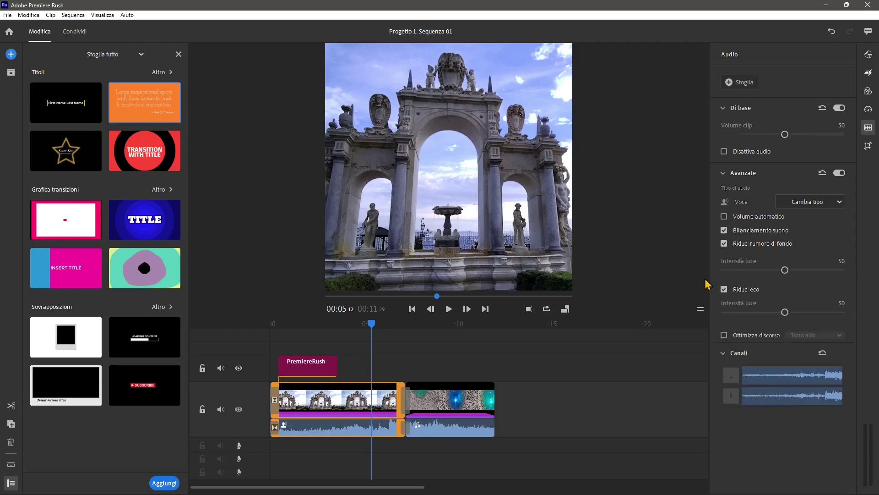
{"action": "left_click", "coordinate": [865, 154]}
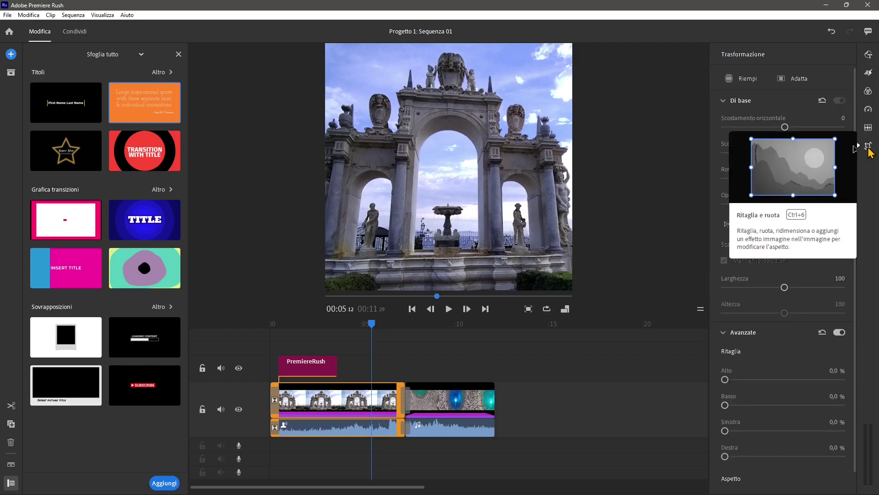
Give the fountain clip a horizontal offset of 34 and a 1° rotation
{"action": "left_click", "coordinate": [868, 149]}
{"action": "left_click", "coordinate": [869, 149]}
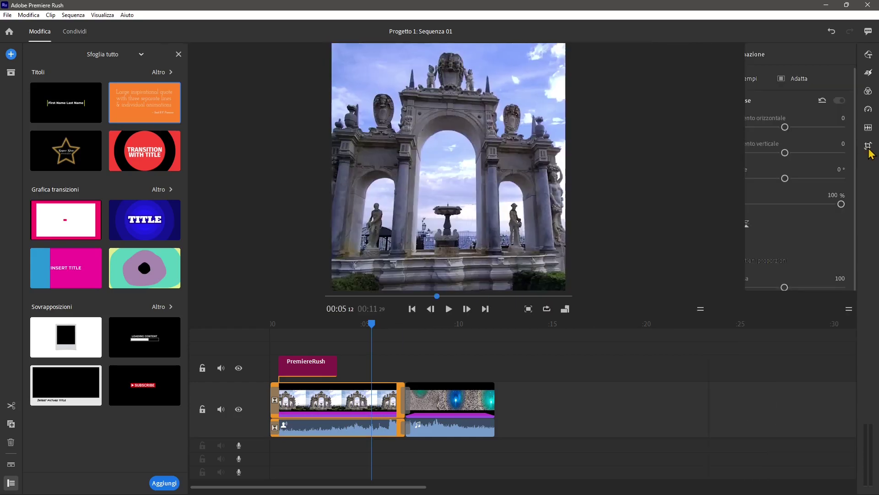
{"action": "mouse_move", "coordinate": [785, 127]}
{"action": "left_mouse_down"}
{"action": "mouse_move", "coordinate": [792, 126]}
{"action": "mouse_move", "coordinate": [785, 127]}
{"action": "mouse_move", "coordinate": [784, 152]}
{"action": "left_mouse_up"}
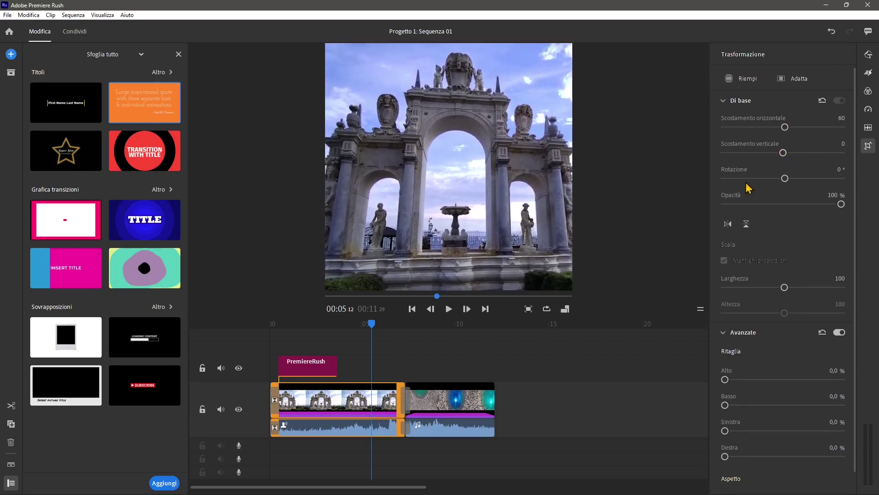
{"action": "mouse_move", "coordinate": [842, 204]}
{"action": "left_mouse_down"}
{"action": "mouse_move", "coordinate": [823, 205]}
{"action": "mouse_move", "coordinate": [845, 205]}
{"action": "left_mouse_up"}
{"action": "left_click_drag", "start_coordinate": [784, 178], "coordinate": [784, 178]}
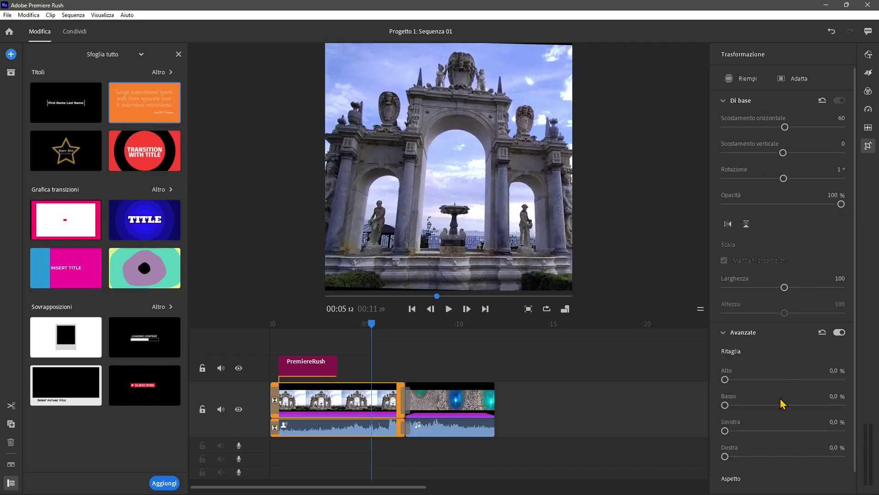
{"action": "scroll", "coordinate": [781, 404], "scroll_direction": "down", "scroll_amount": 1}
{"action": "scroll", "coordinate": [812, 395], "scroll_direction": "down", "scroll_amount": 1}
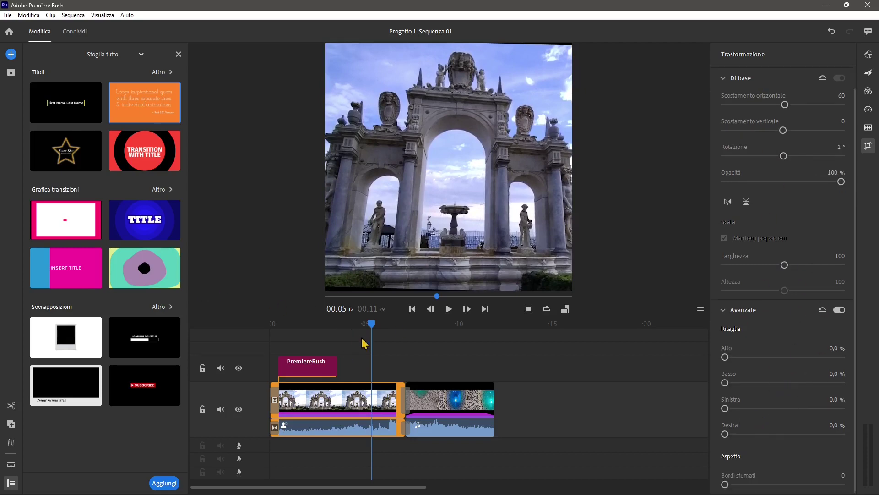
{"action": "left_click_drag", "start_coordinate": [371, 326], "coordinate": [281, 328]}
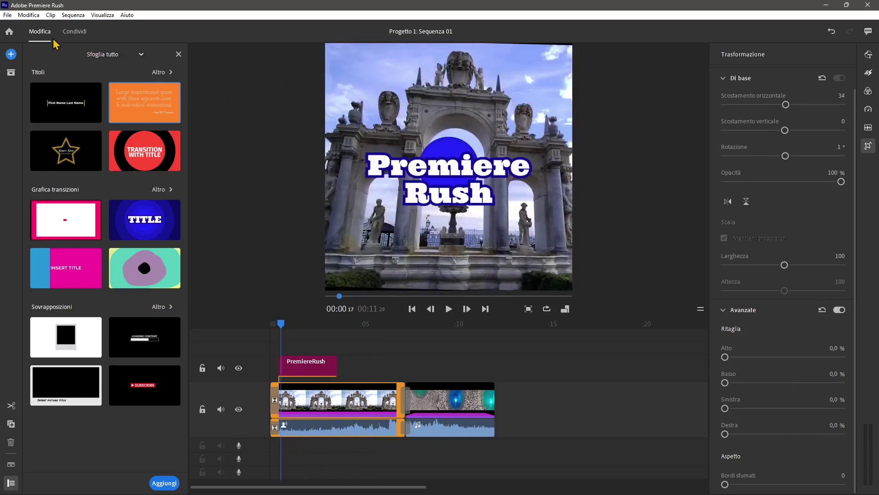
Go to the Condividi screen and expand Impostazioni avanzate
{"action": "left_click", "coordinate": [76, 34]}
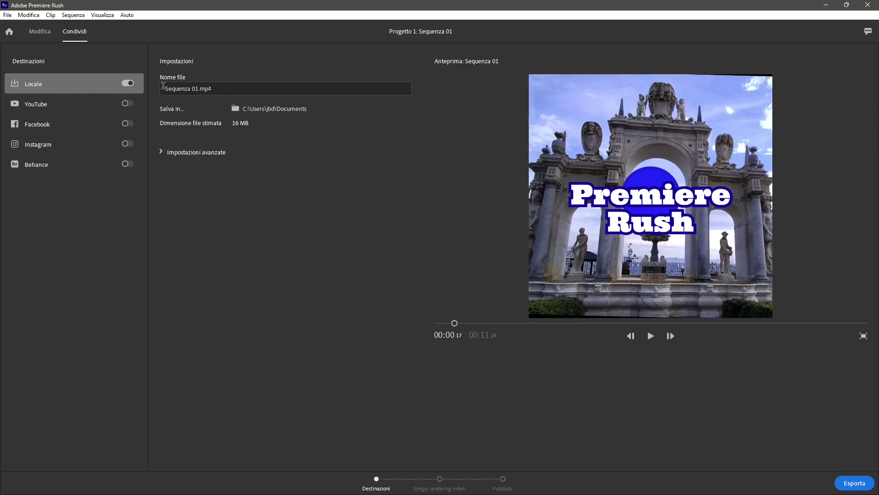
{"action": "left_click", "coordinate": [196, 89]}
{"action": "left_click", "coordinate": [196, 152]}
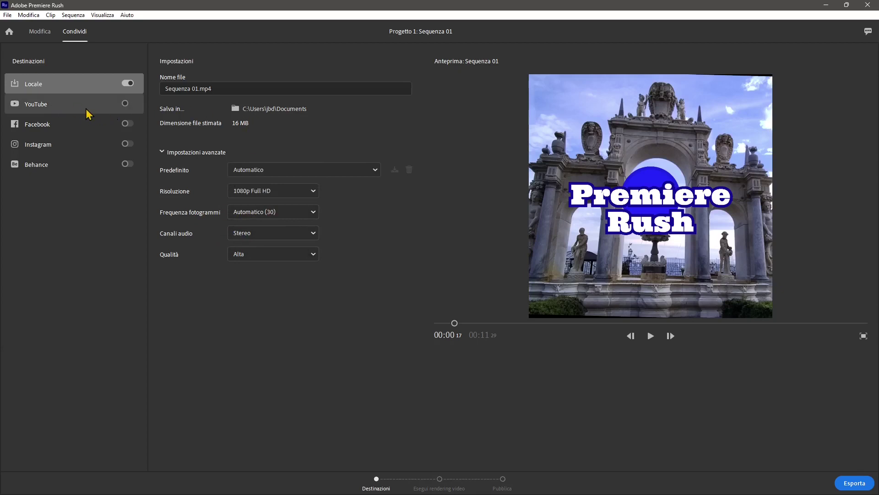
Enable publishing to YouTube, Facebook, Instagram and Behance, then return to editing
{"action": "left_click", "coordinate": [124, 106]}
{"action": "left_click", "coordinate": [124, 104]}
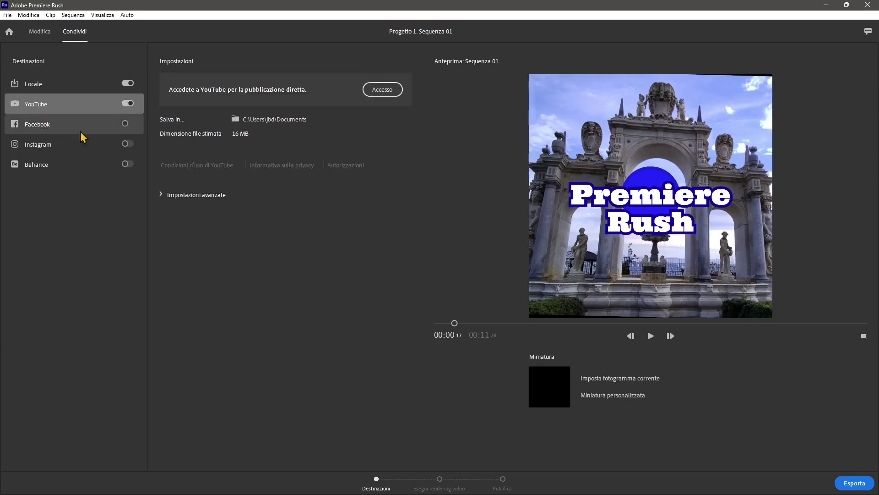
{"action": "left_click", "coordinate": [115, 131]}
{"action": "left_click", "coordinate": [132, 126]}
{"action": "left_click", "coordinate": [73, 147]}
{"action": "left_click", "coordinate": [127, 144]}
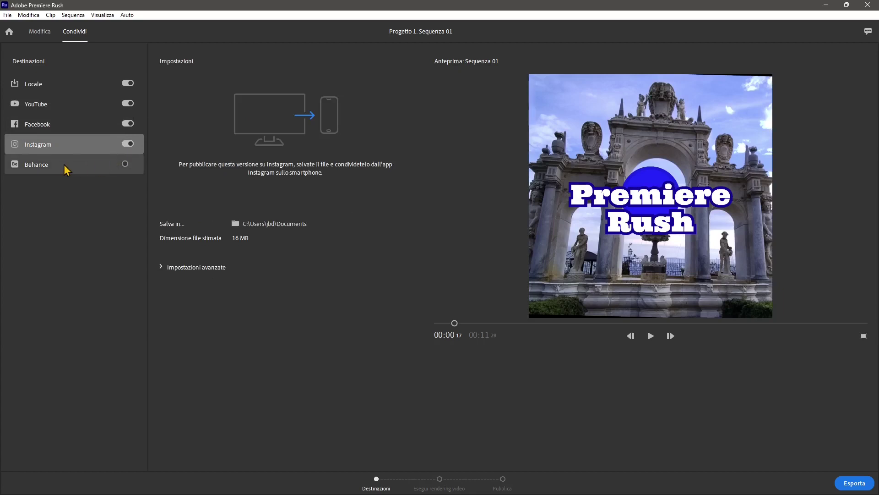
{"action": "left_click", "coordinate": [77, 167]}
{"action": "left_click", "coordinate": [129, 164]}
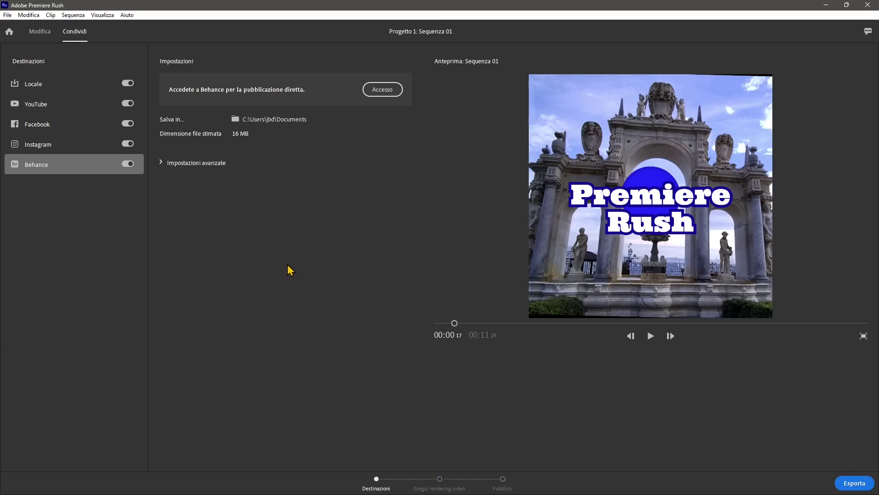
{"action": "left_click", "coordinate": [40, 35]}
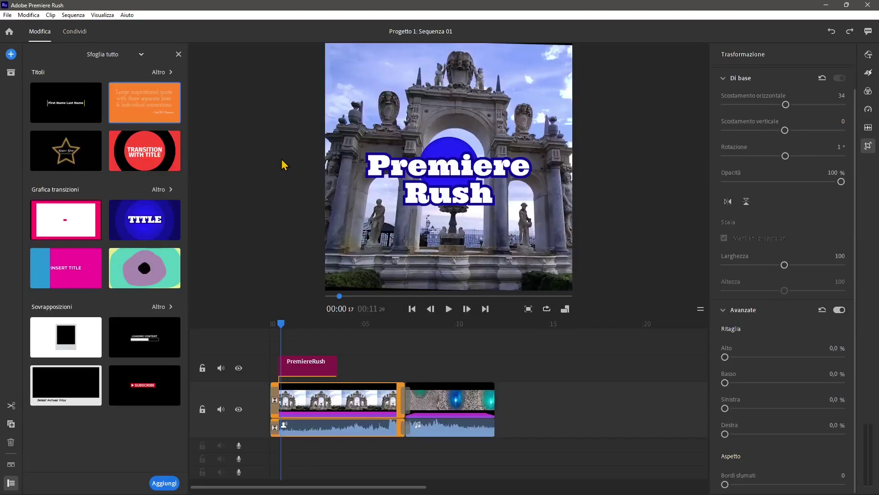